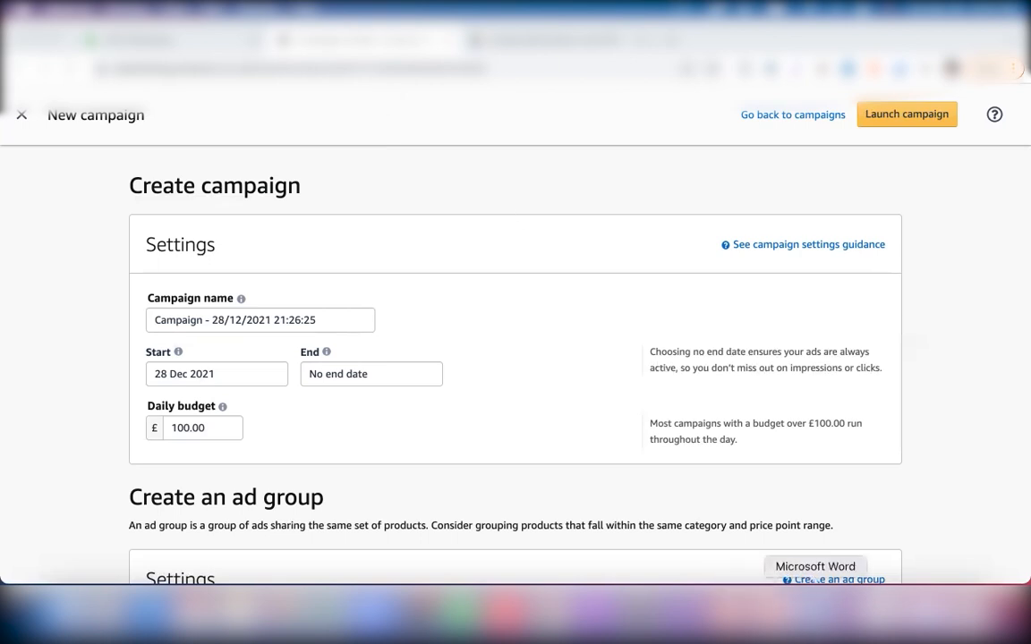
- Switch to the Word notes and add the heading "Sponsored display" on the empty second page, correcting the misspelled first word
{"action": "left_click", "coordinate": [815, 613]}
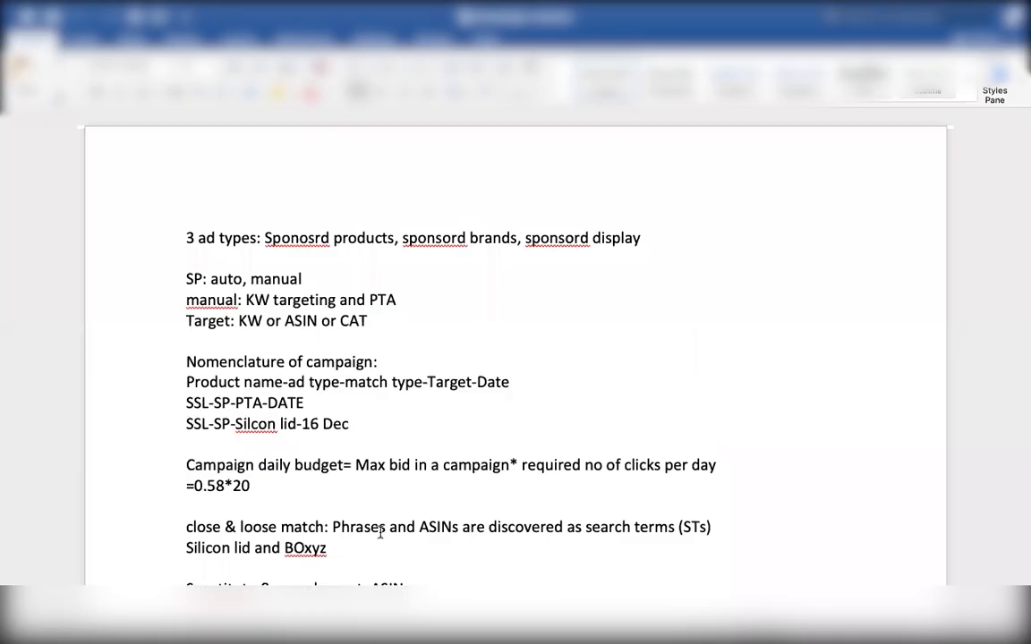
{"action": "scroll", "coordinate": [381, 533], "scroll_direction": "down", "scroll_amount": 6}
{"action": "scroll", "coordinate": [381, 533], "scroll_direction": "down", "scroll_amount": 10}
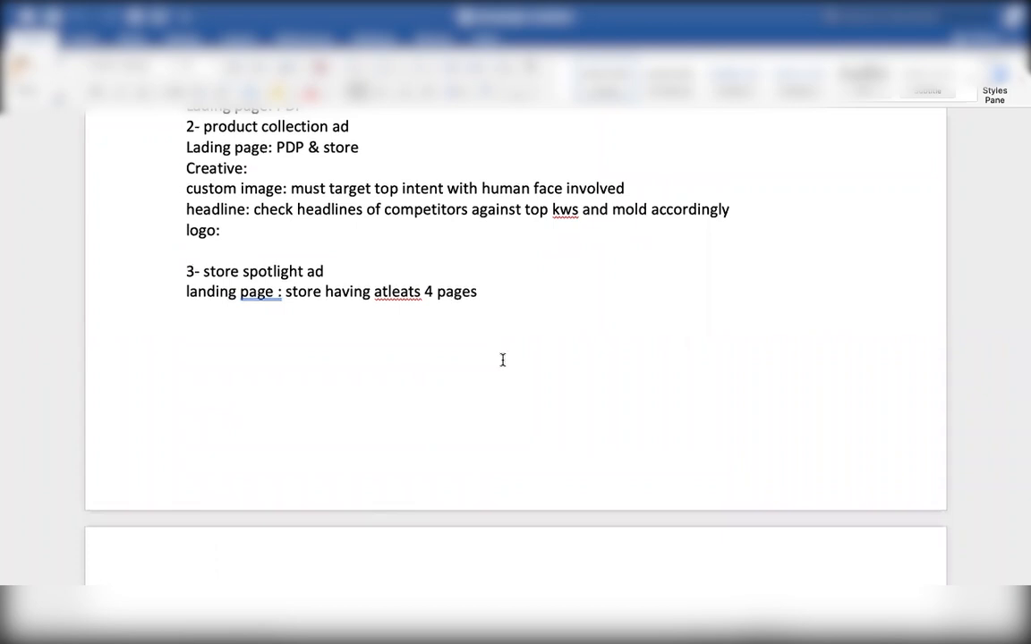
{"action": "scroll", "coordinate": [501, 359], "scroll_direction": "down", "scroll_amount": 5}
{"action": "left_click", "coordinate": [258, 432]}
{"action": "type", "text": "Sponsord "}
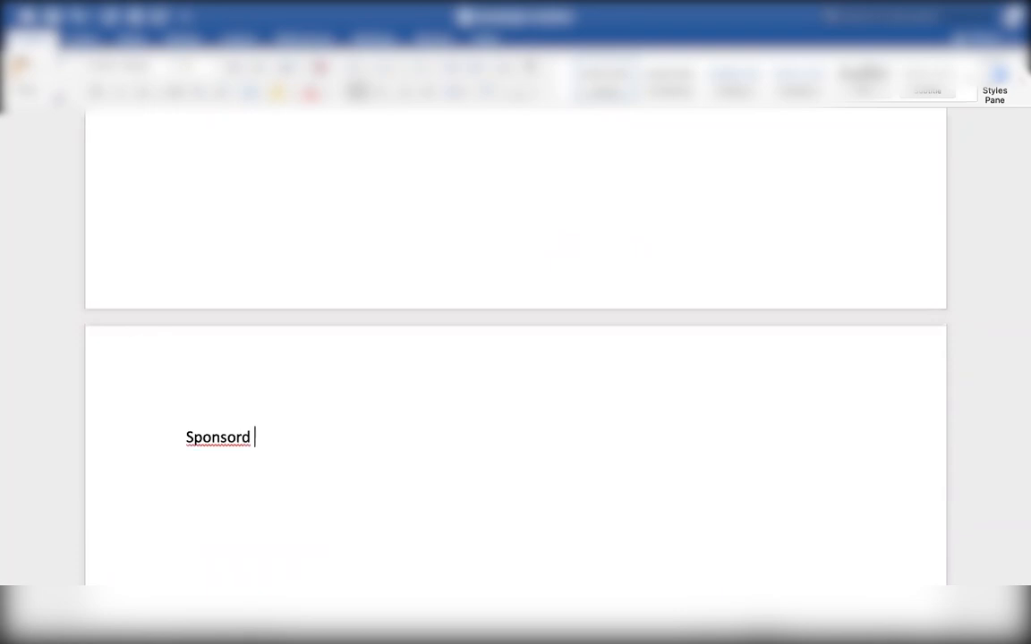
{"action": "type", "text": "display"}
{"action": "right_click", "coordinate": [211, 438]}
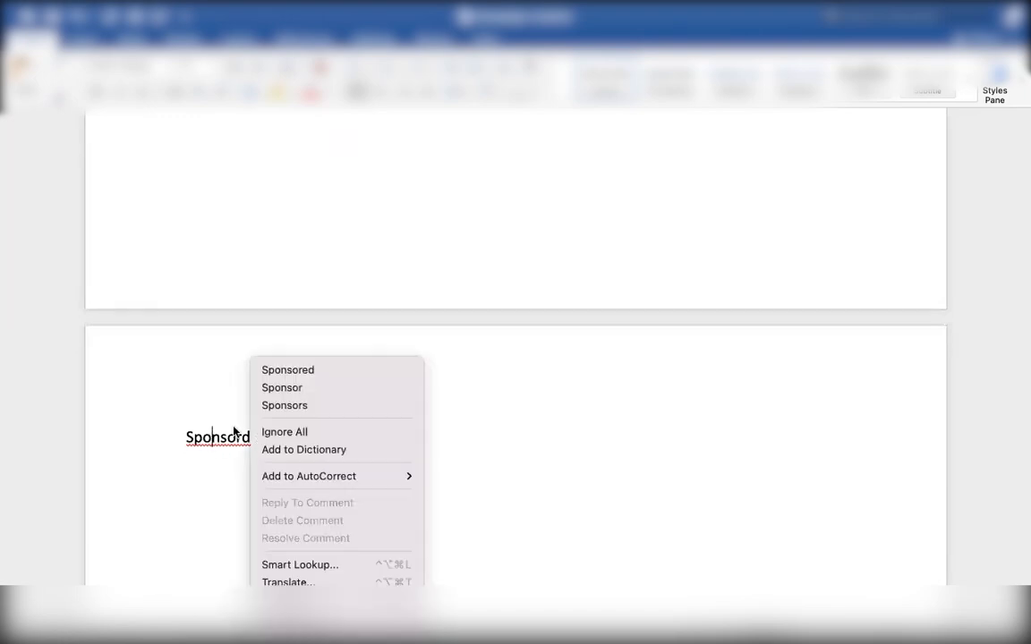
{"action": "left_click", "coordinate": [297, 369]}
{"action": "left_click", "coordinate": [313, 441]}
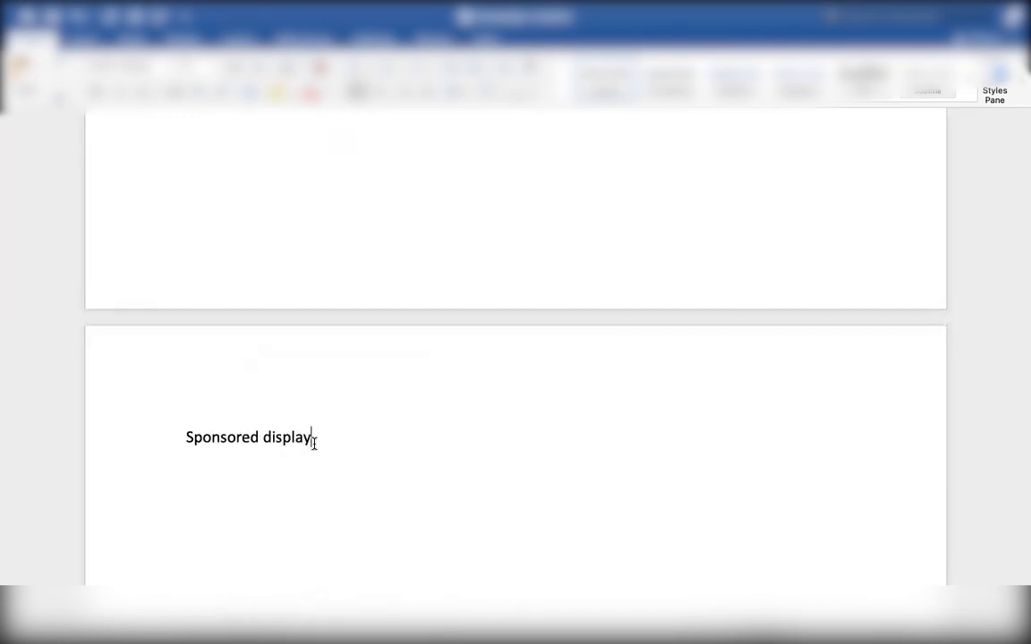
- Add the note "- On and off targeting" below the Sponsored display heading
{"action": "key", "text": "Return"}
{"action": "type", "text": "on"}
{"action": "key", "text": "BackSpace"}
{"action": "key", "text": "BackSpace"}
{"action": "key", "text": "BackSpace"}
{"action": "type", "text": "- On and Of"}
{"action": "key", "text": "BackSpace"}
{"action": "key", "text": "BackSpace"}
{"action": "type", "text": "of"}
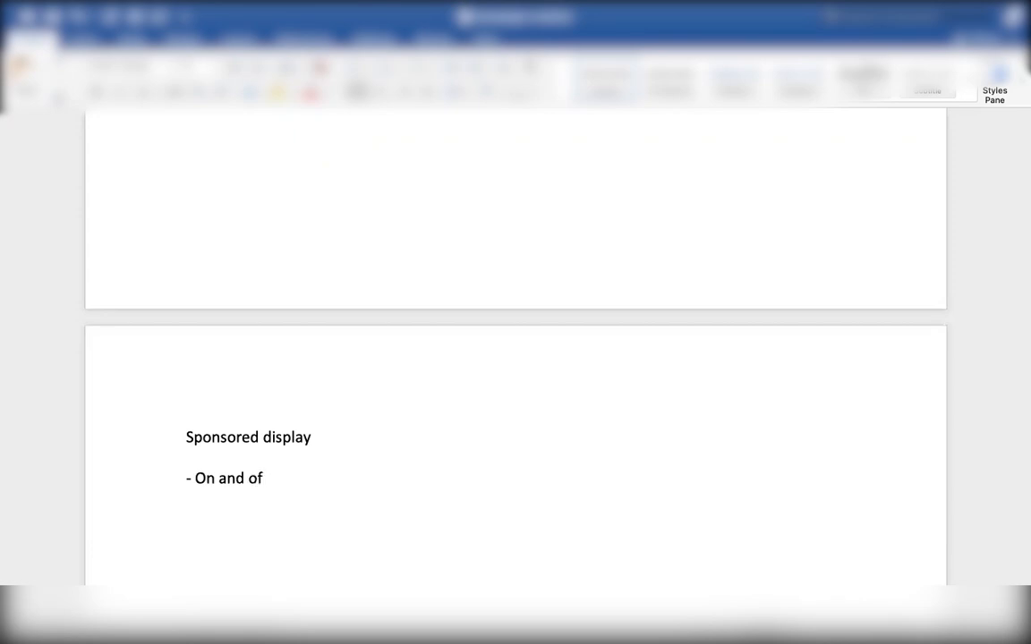
{"action": "type", "text": "f "}
{"action": "type", "text": "ama"}
{"action": "key", "text": "BackSpace"}
{"action": "key", "text": "BackSpace"}
{"action": "key", "text": "BackSpace"}
{"action": "type", "text": "targeting"}
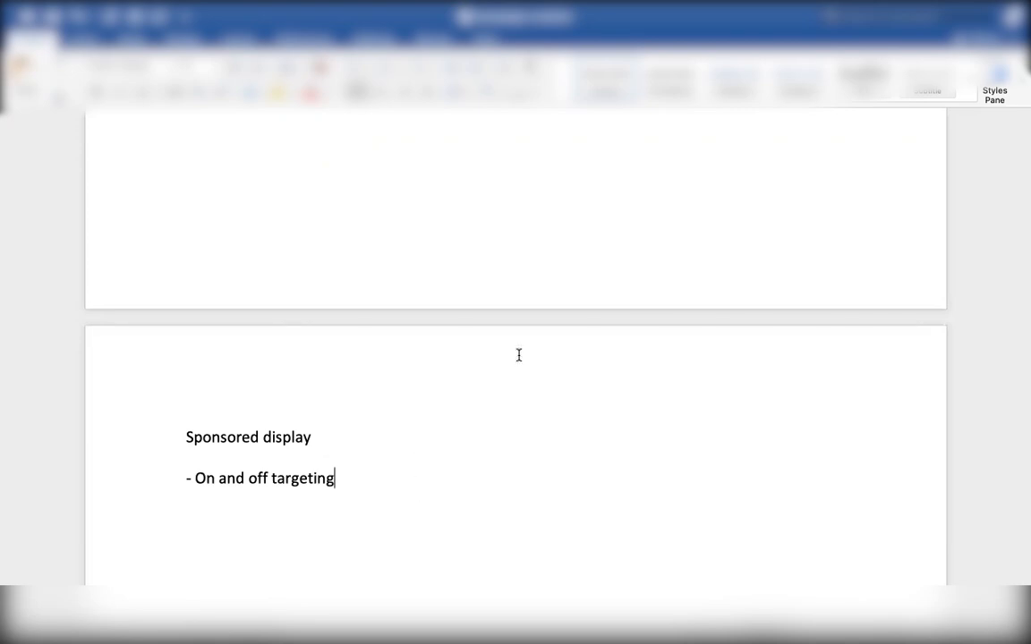
- Switch to the Amazon Advertising campaign builder and add the SLIDARO Silicone Stretch Lids Pack of 13 to the products to advertise
{"action": "key", "text": "ctrl+Up"}
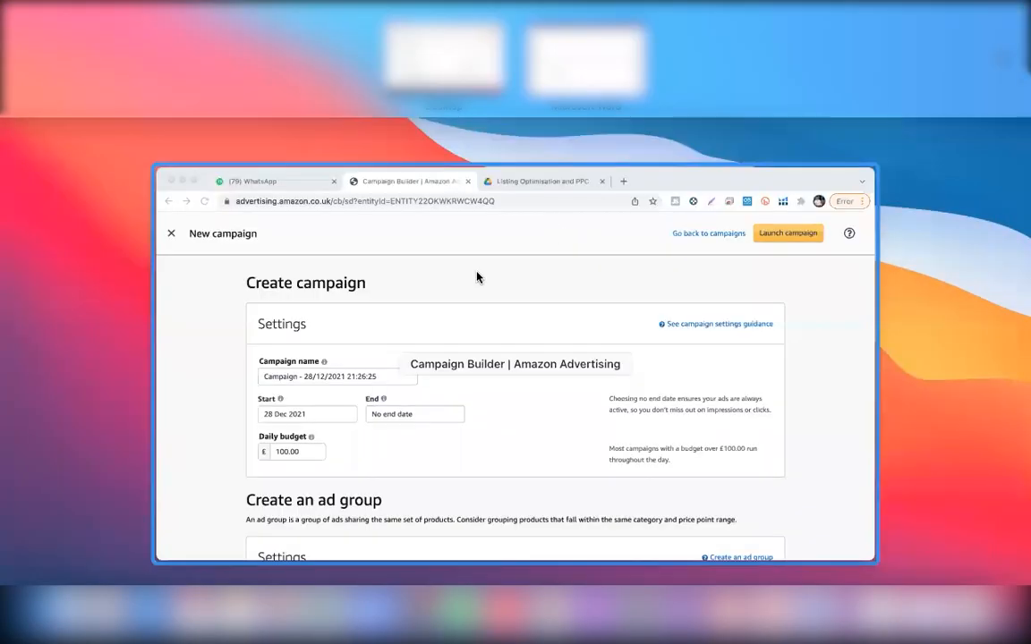
{"action": "left_click", "coordinate": [514, 364]}
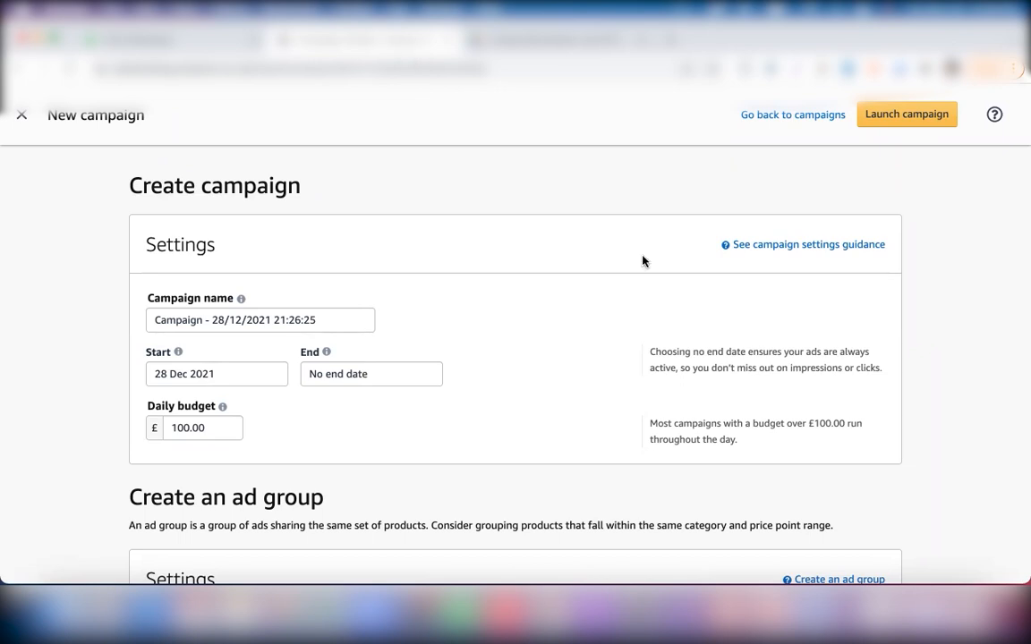
{"action": "scroll", "coordinate": [525, 293], "scroll_direction": "down", "scroll_amount": 1}
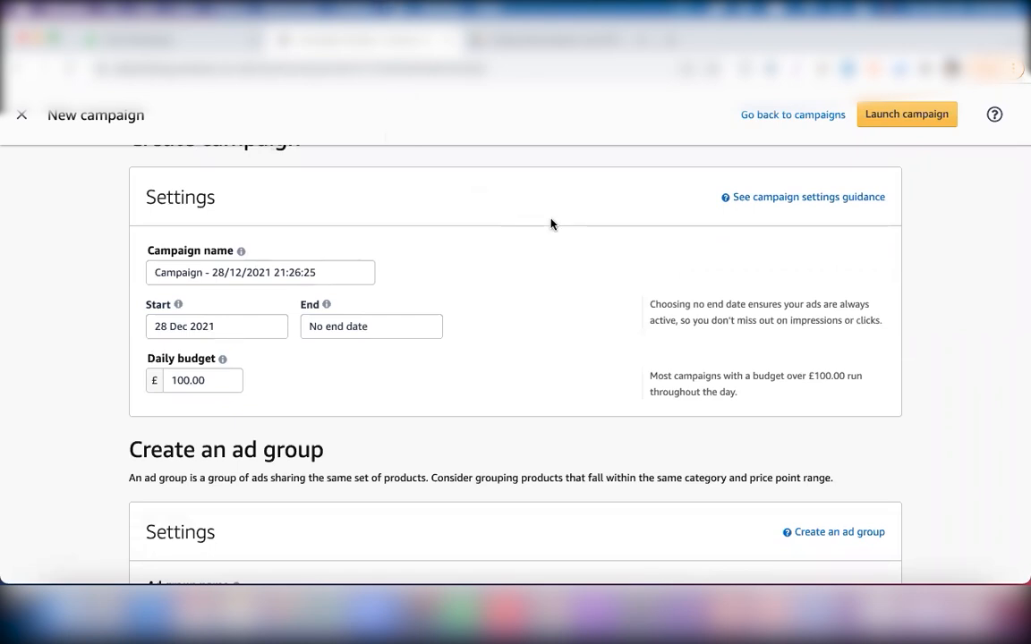
{"action": "scroll", "coordinate": [551, 224], "scroll_direction": "down", "scroll_amount": 1}
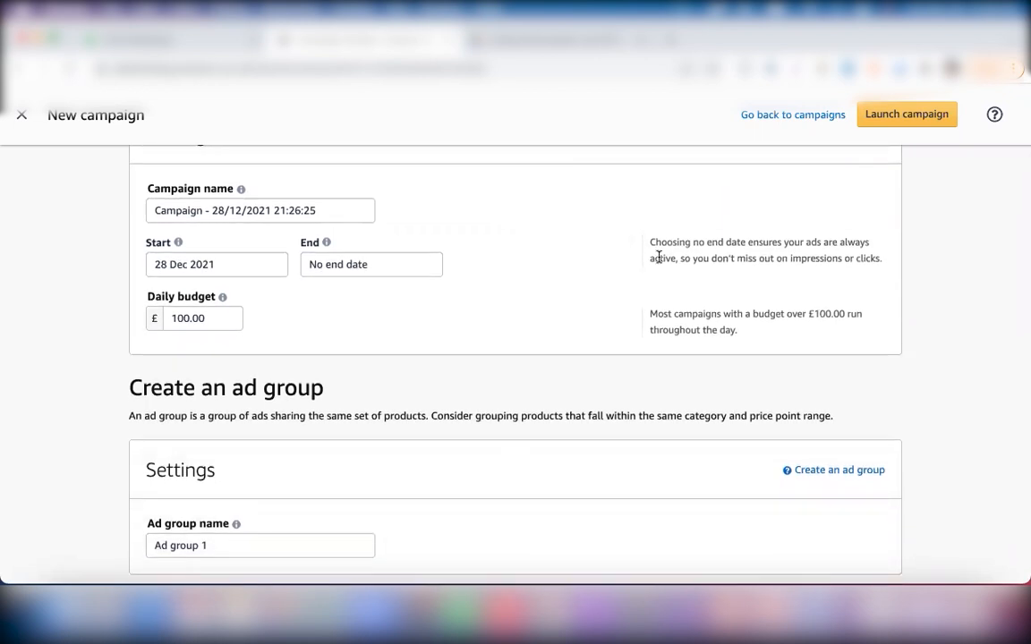
{"action": "scroll", "coordinate": [573, 306], "scroll_direction": "down", "scroll_amount": 1}
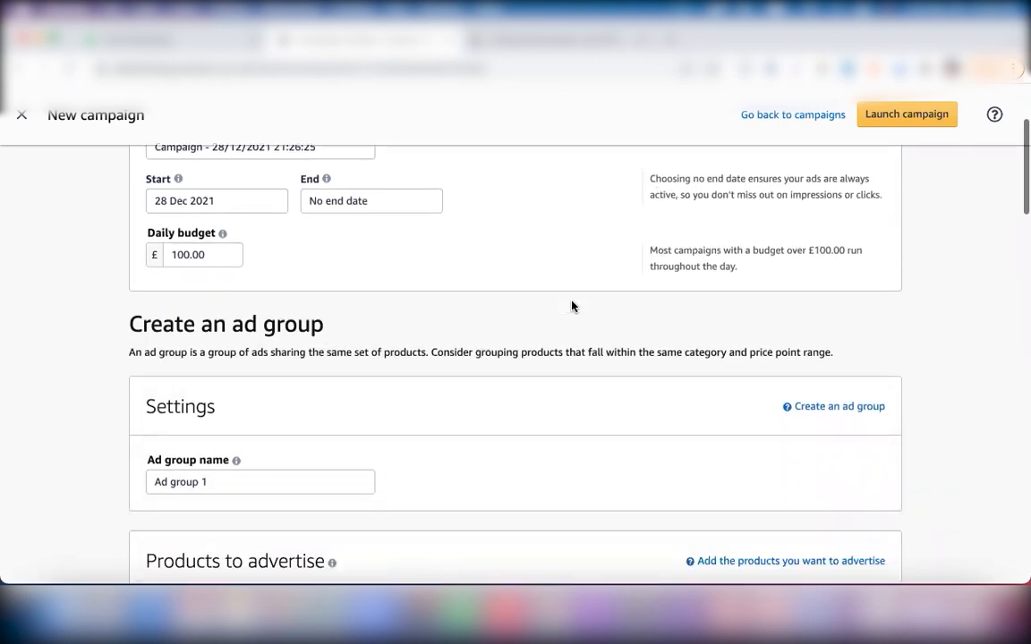
{"action": "scroll", "coordinate": [573, 306], "scroll_direction": "down", "scroll_amount": 1}
{"action": "scroll", "coordinate": [573, 306], "scroll_direction": "up", "scroll_amount": 1}
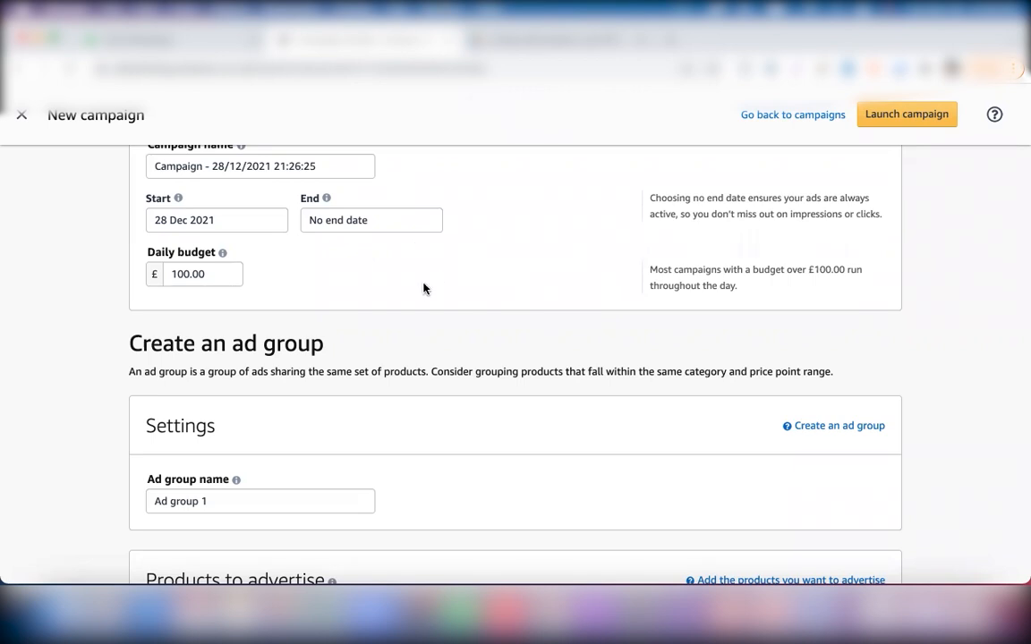
{"action": "scroll", "coordinate": [424, 289], "scroll_direction": "down", "scroll_amount": 5}
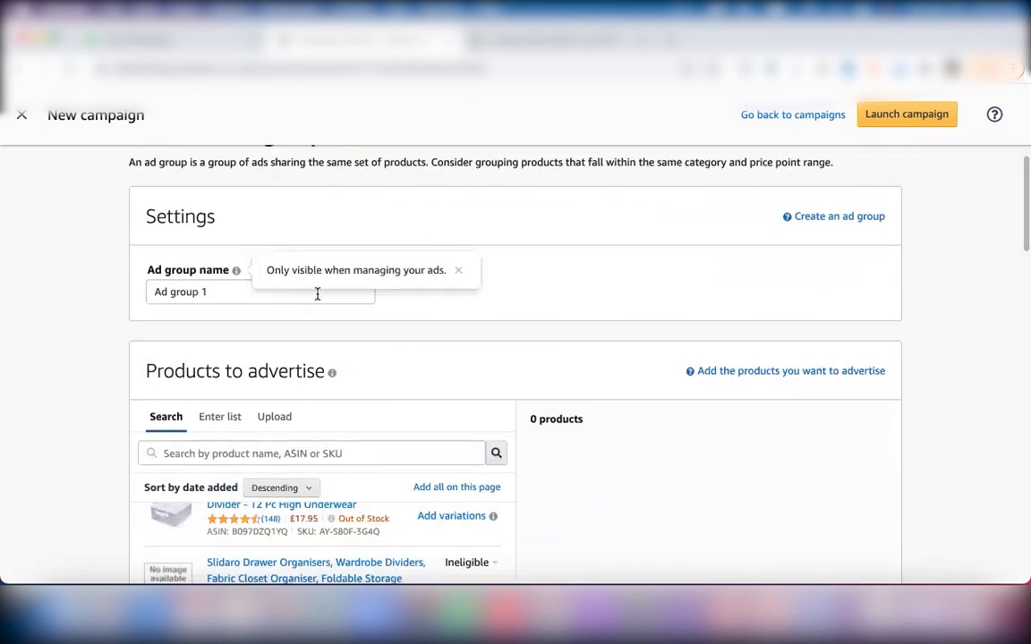
{"action": "scroll", "coordinate": [545, 276], "scroll_direction": "down", "scroll_amount": 3}
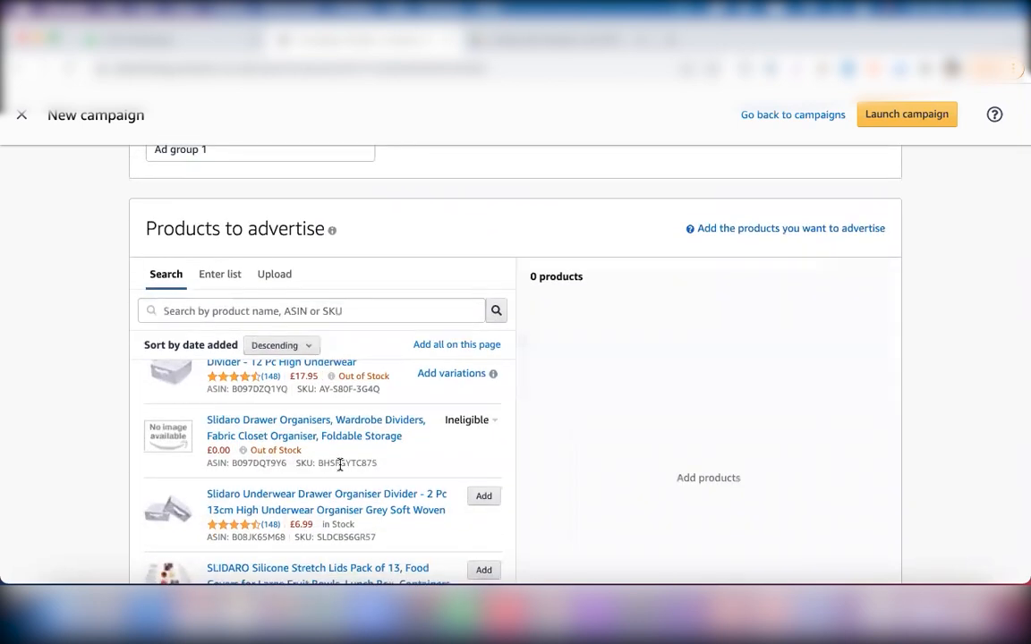
{"action": "scroll", "coordinate": [474, 438], "scroll_direction": "down", "scroll_amount": 3}
{"action": "left_click", "coordinate": [476, 437]}
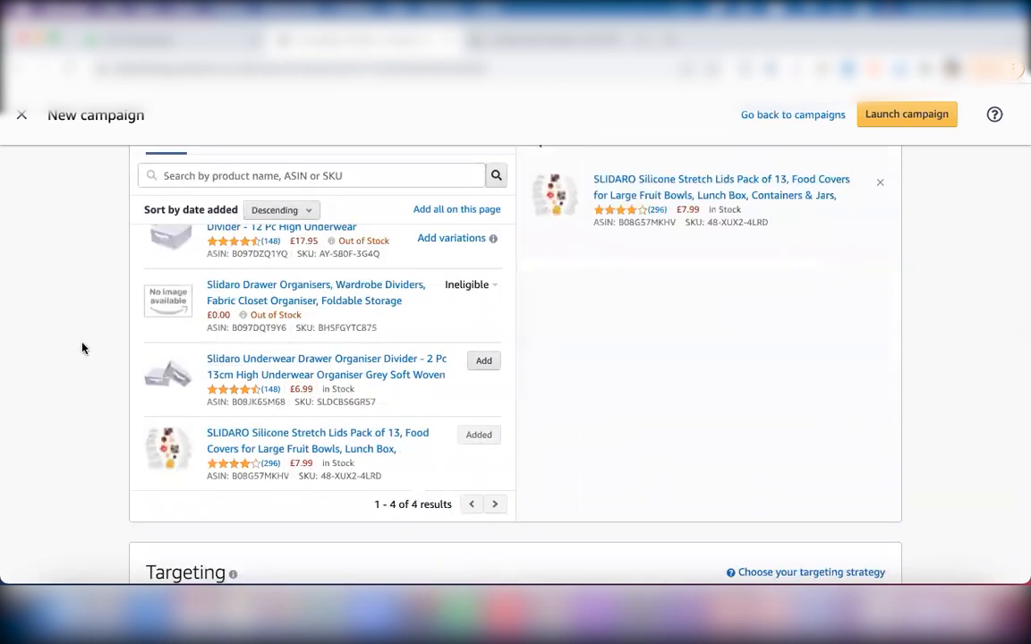
- Choose Product targeting as the campaign's targeting strategy
{"action": "scroll", "coordinate": [83, 348], "scroll_direction": "down", "scroll_amount": 4}
{"action": "scroll", "coordinate": [82, 348], "scroll_direction": "down", "scroll_amount": 3}
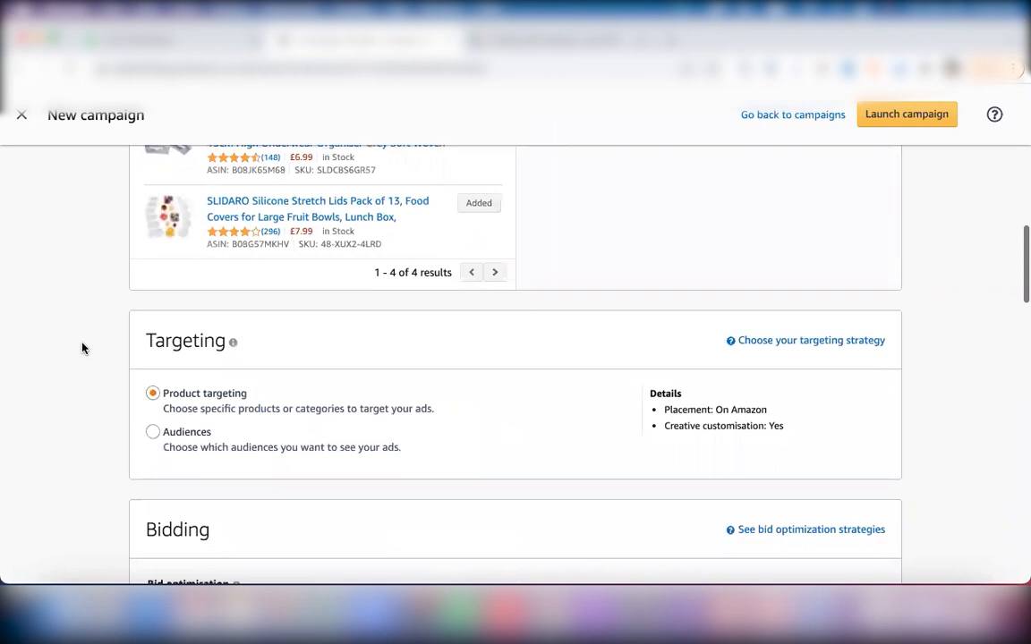
{"action": "scroll", "coordinate": [83, 349], "scroll_direction": "down", "scroll_amount": 1}
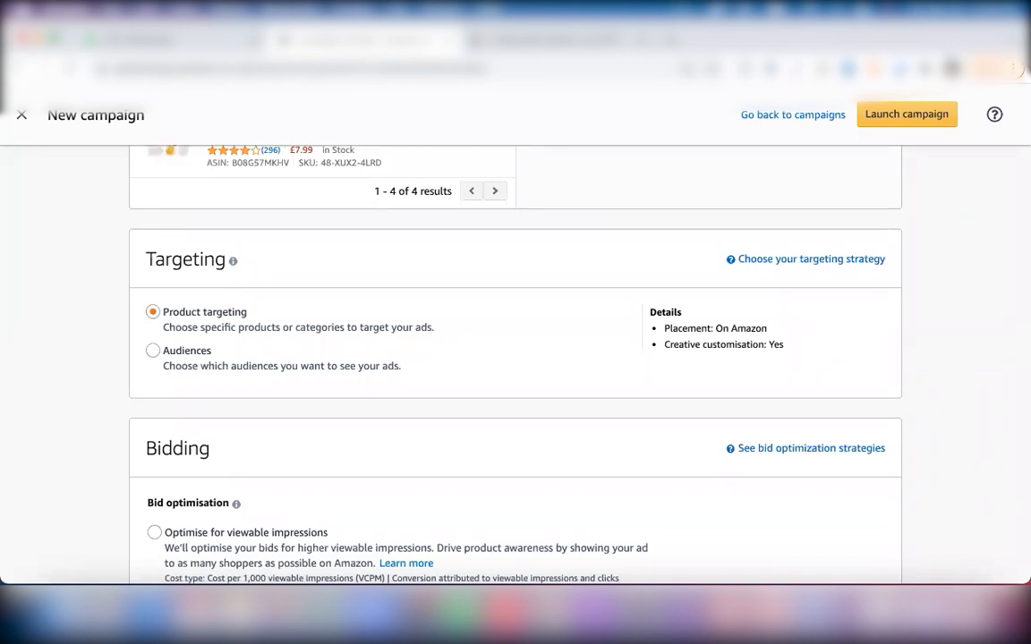
{"action": "left_click", "coordinate": [243, 333]}
{"action": "scroll", "coordinate": [310, 326], "scroll_direction": "down", "scroll_amount": 1}
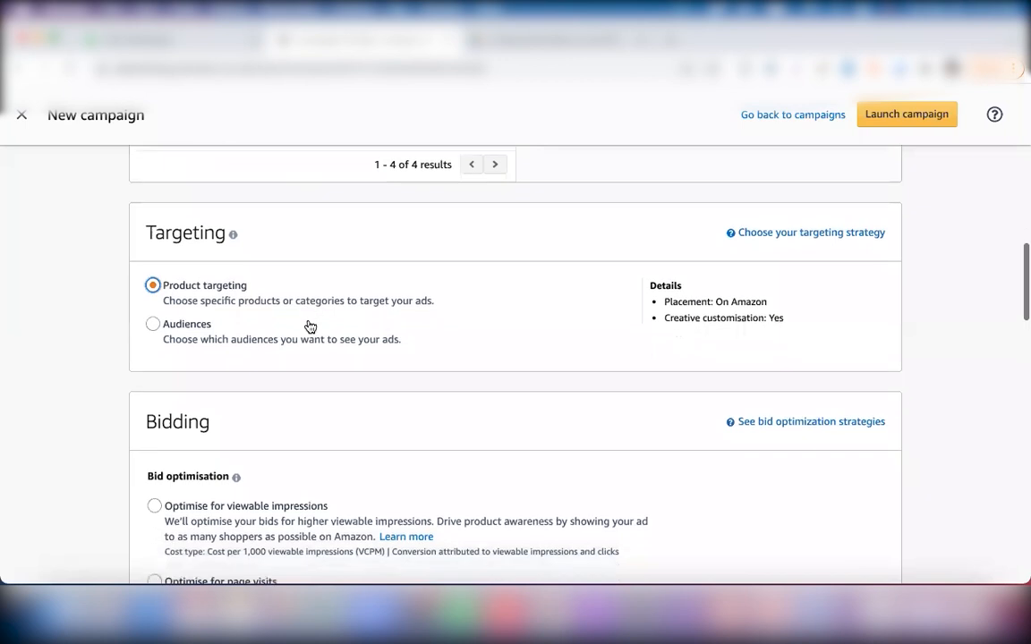
{"action": "scroll", "coordinate": [309, 326], "scroll_direction": "down", "scroll_amount": 1}
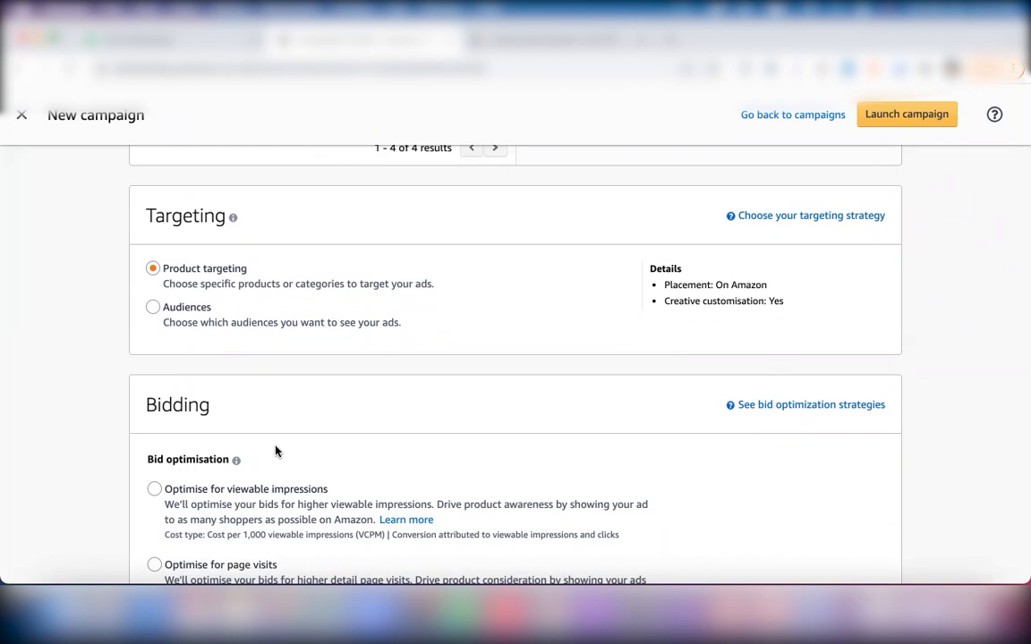
{"action": "left_click", "coordinate": [180, 271]}
{"action": "left_click", "coordinate": [420, 270]}
- Examine the bid optimisation options and their cost types in the Bidding section
{"action": "scroll", "coordinate": [539, 307], "scroll_direction": "down", "scroll_amount": 1}
{"action": "scroll", "coordinate": [539, 307], "scroll_direction": "down", "scroll_amount": 3}
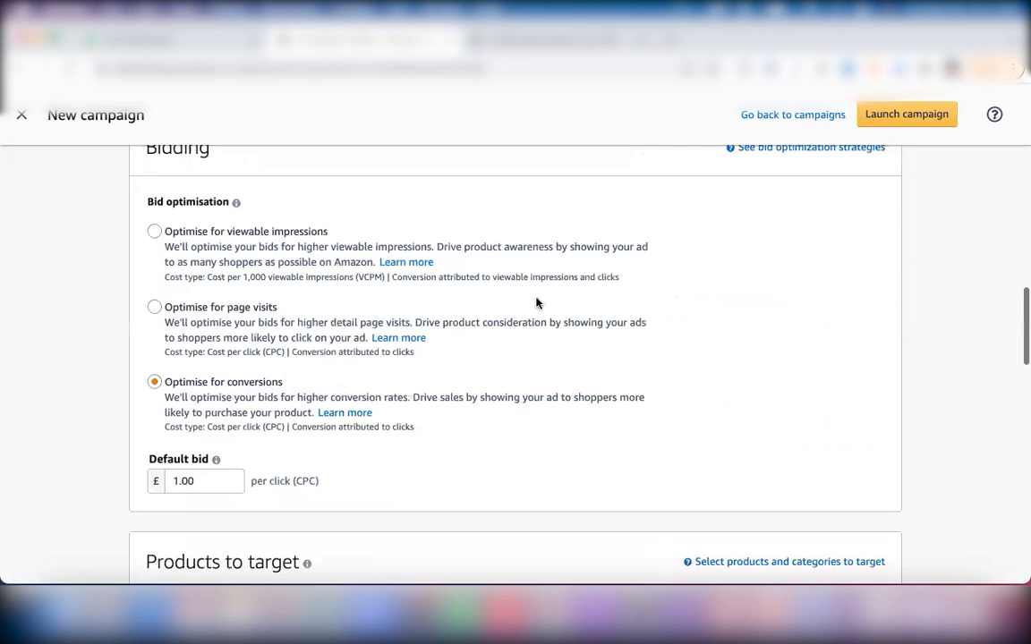
{"action": "scroll", "coordinate": [537, 303], "scroll_direction": "down", "scroll_amount": 4}
{"action": "scroll", "coordinate": [374, 259], "scroll_direction": "up", "scroll_amount": 4}
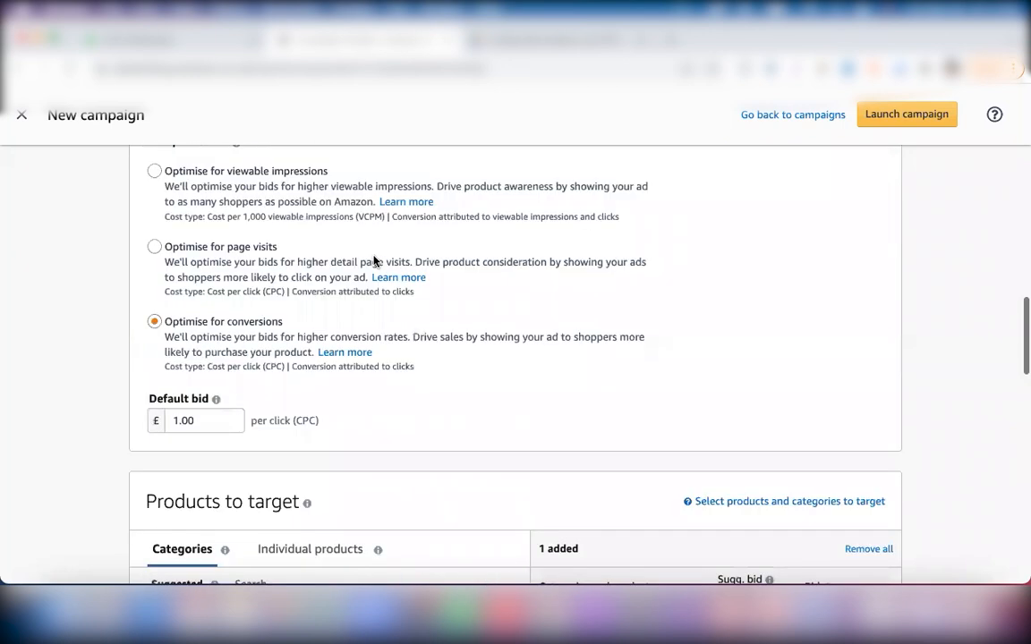
{"action": "scroll", "coordinate": [374, 260], "scroll_direction": "up", "scroll_amount": 4}
{"action": "scroll", "coordinate": [372, 261], "scroll_direction": "down", "scroll_amount": 3}
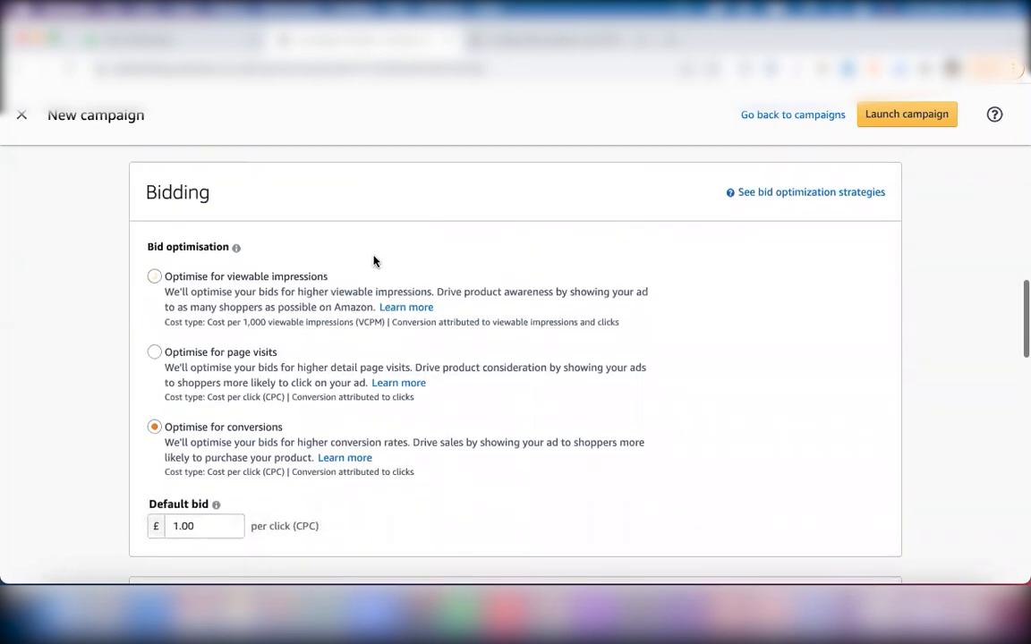
{"action": "scroll", "coordinate": [375, 262], "scroll_direction": "down", "scroll_amount": 1}
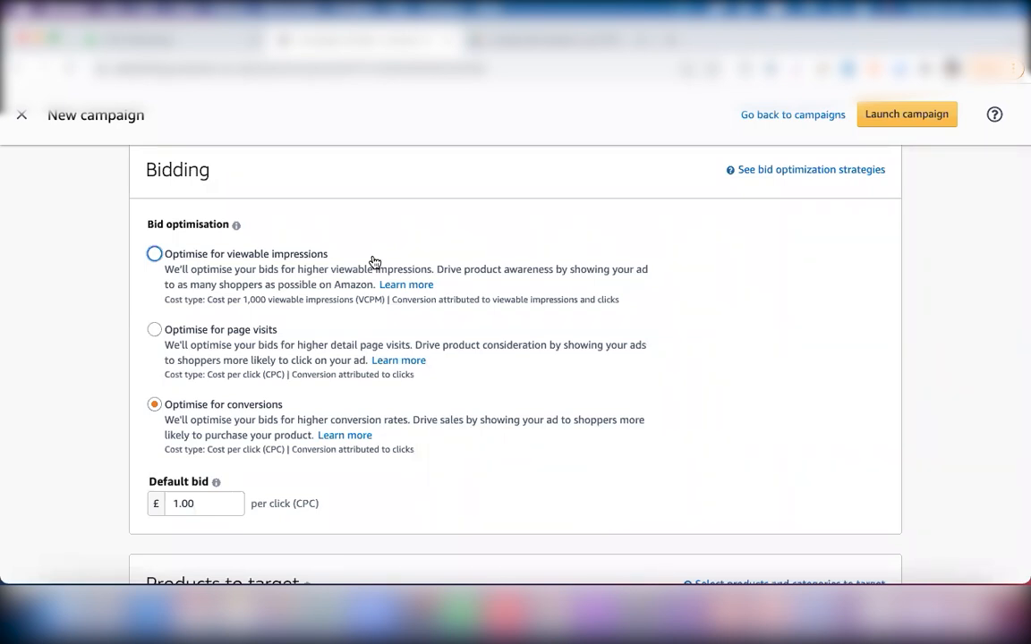
- Switch to the Word notes and add the line "- Cost type: CPC & VI" under the targeting note
{"action": "left_click", "coordinate": [812, 613]}
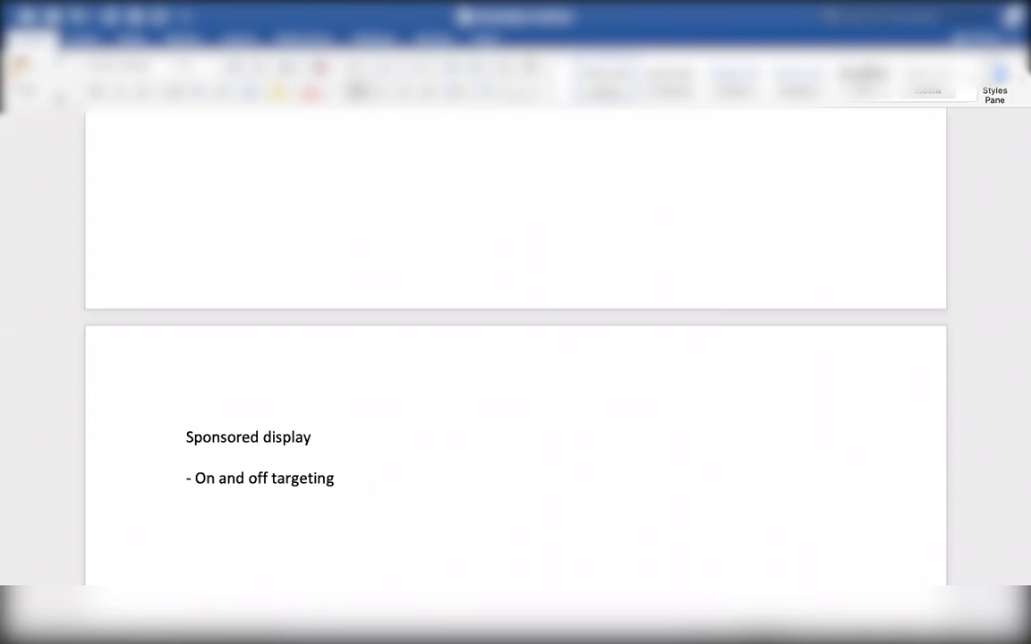
{"action": "type", "text": "- Cost"}
{"action": "type", "text": "type: CPC"}
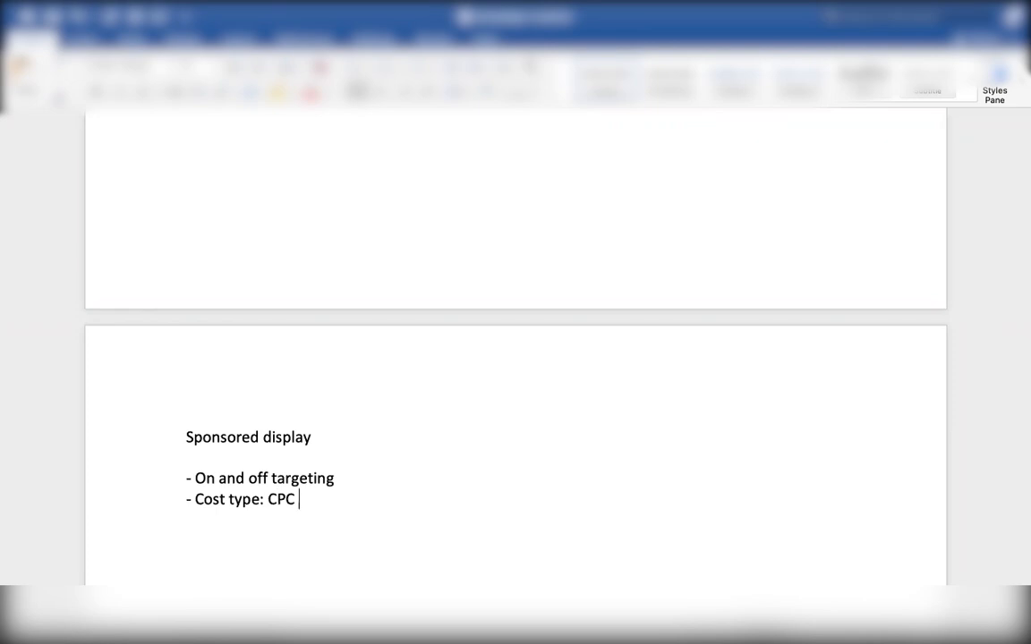
{"action": "type", "text": " & VI"}
- Check the viewable impressions cost type in the campaign builder and replace "VI" with "VCPM" in the Word notes' cost type line
{"action": "key", "text": "ctrl+Up"}
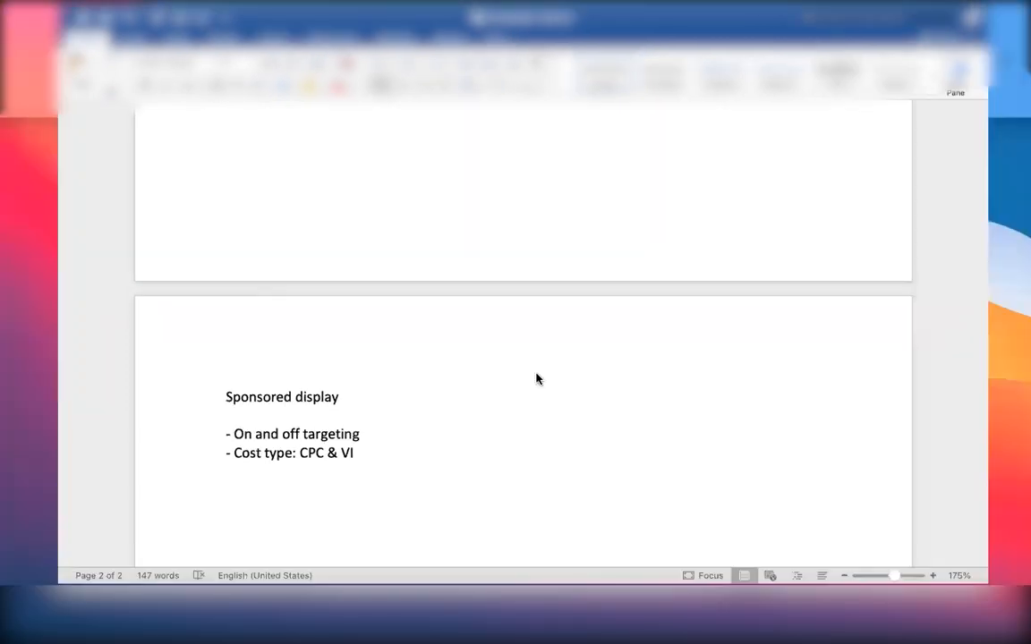
{"action": "key", "text": "ctrl+Left"}
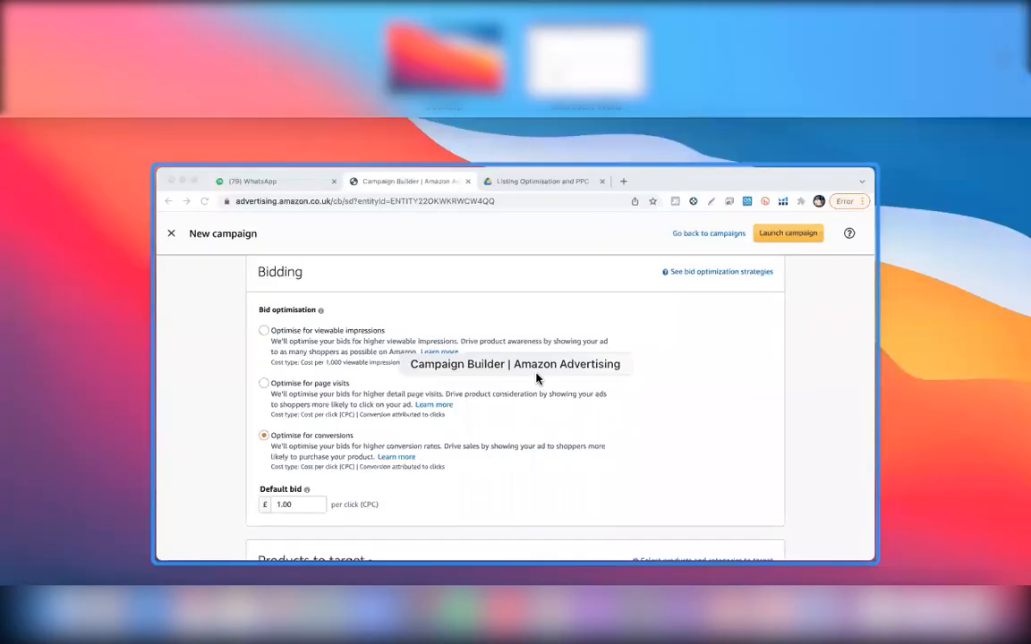
{"action": "left_click", "coordinate": [353, 320]}
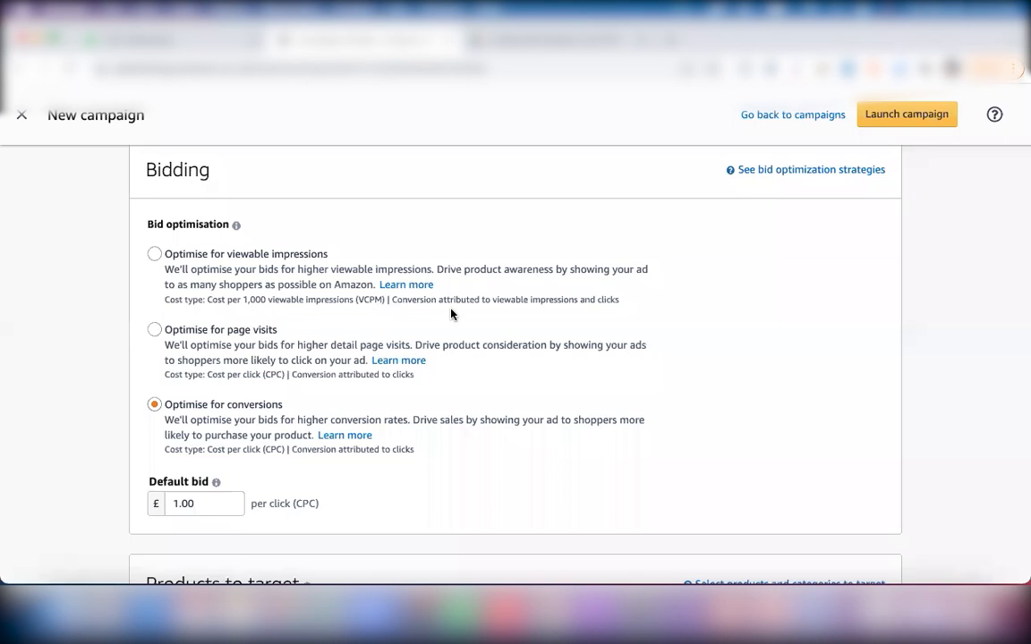
{"action": "key", "text": "ctrl+Up"}
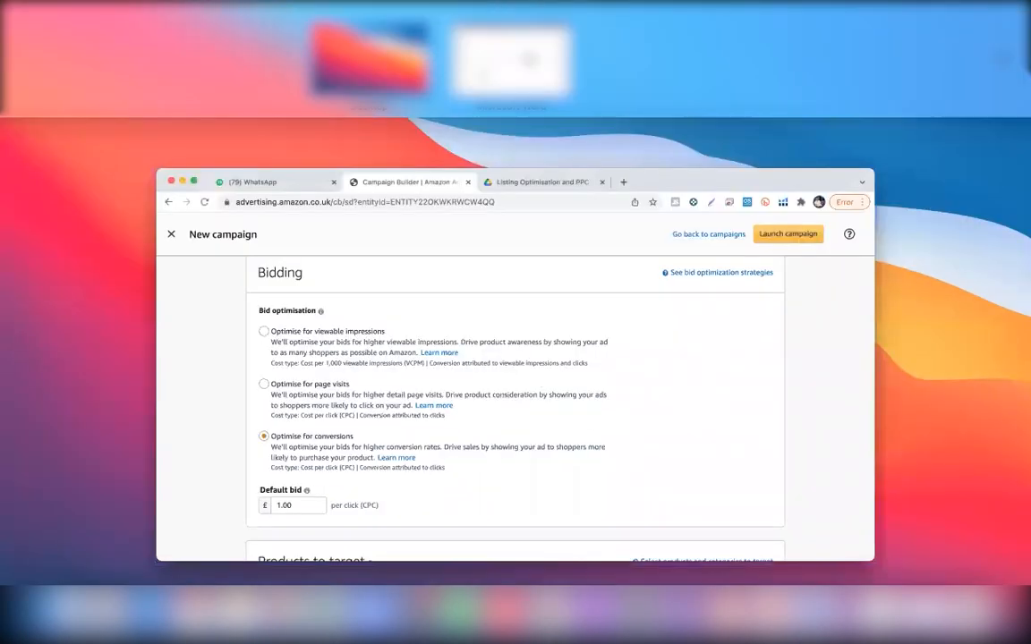
{"action": "left_click", "coordinate": [478, 56]}
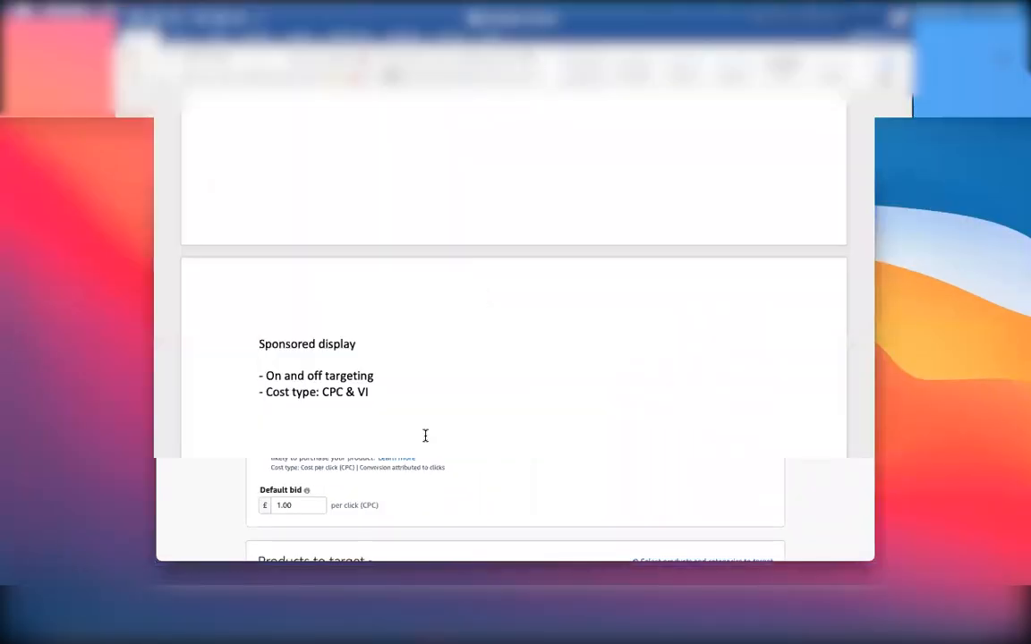
{"action": "key", "text": "BackSpace"}
{"action": "type", "text": "C"}
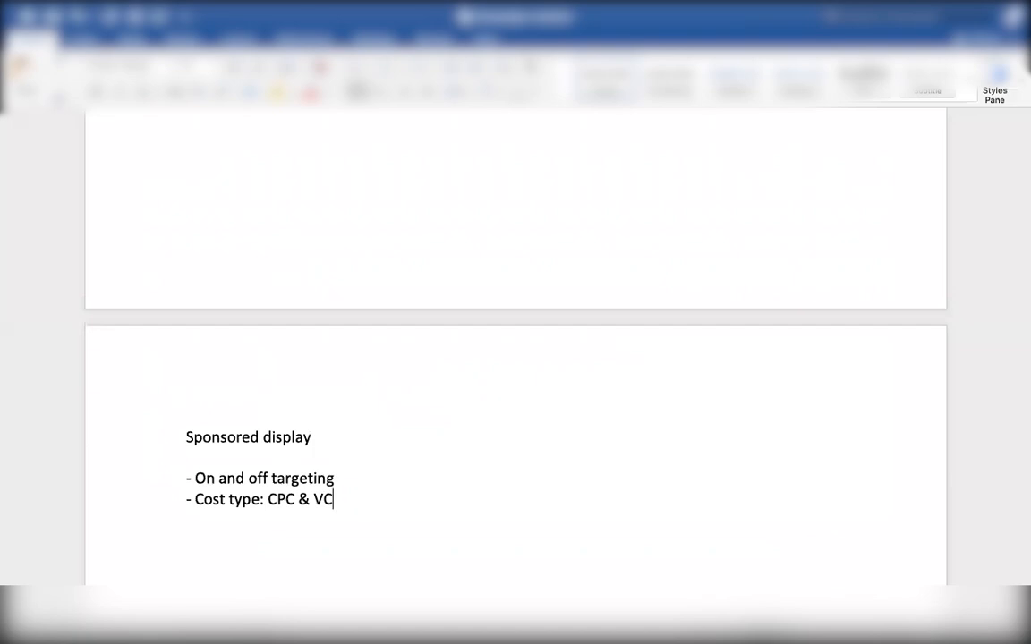
{"action": "key", "text": "ctrl+Up"}
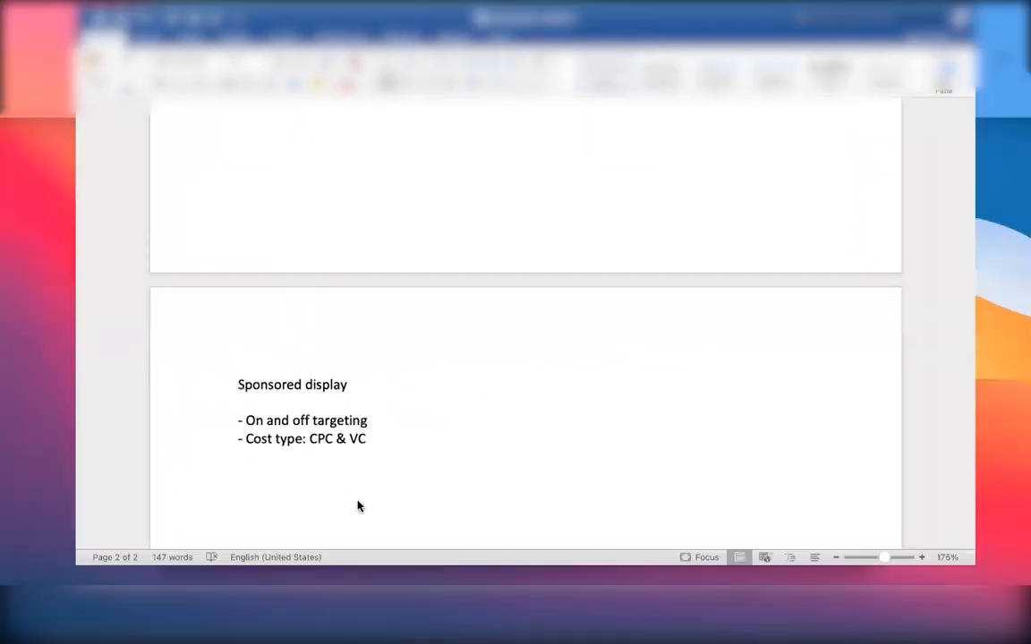
{"action": "key", "text": "ctrl+Left"}
{"action": "left_click", "coordinate": [481, 514]}
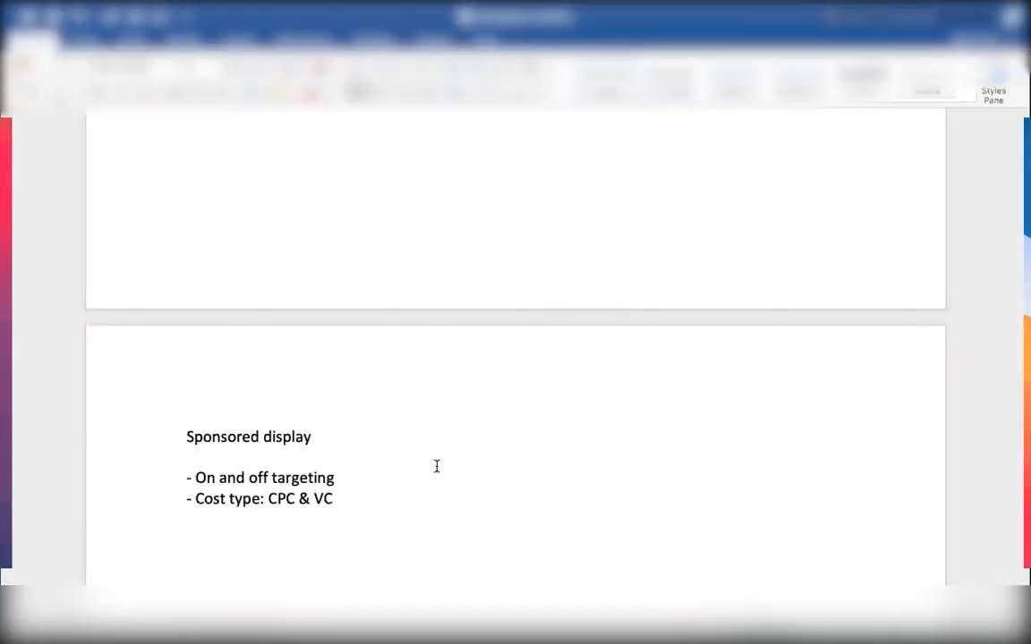
{"action": "type", "text": "PM"}
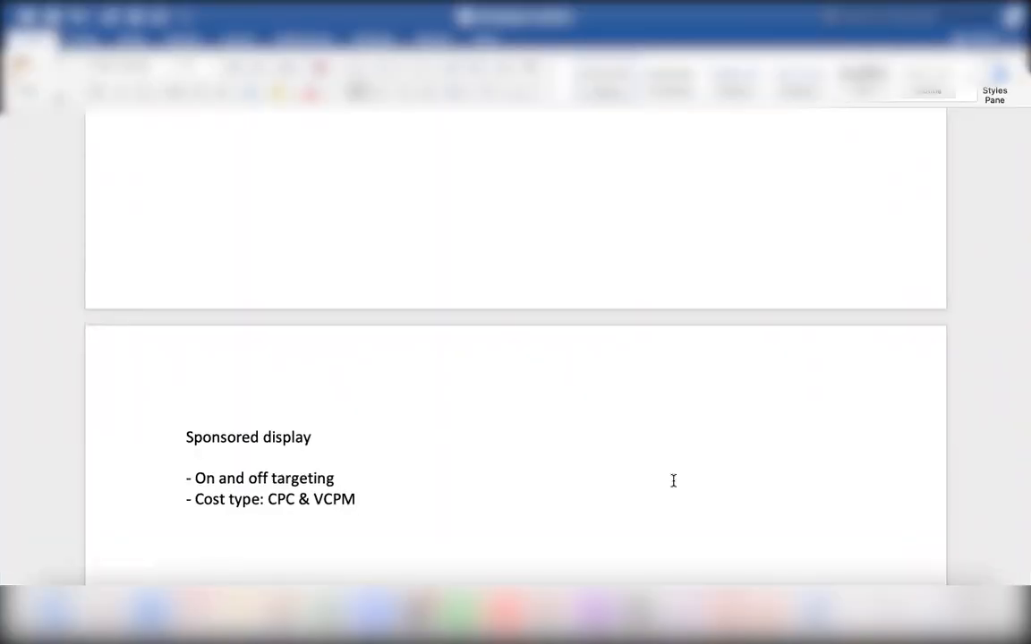
- Check the bid optimisation options in the campaign builder and add the line "- audience type: cold, warm and hot" to the Word notes
{"action": "key", "text": "ctrl+Up"}
{"action": "key", "text": "ctrl+Left"}
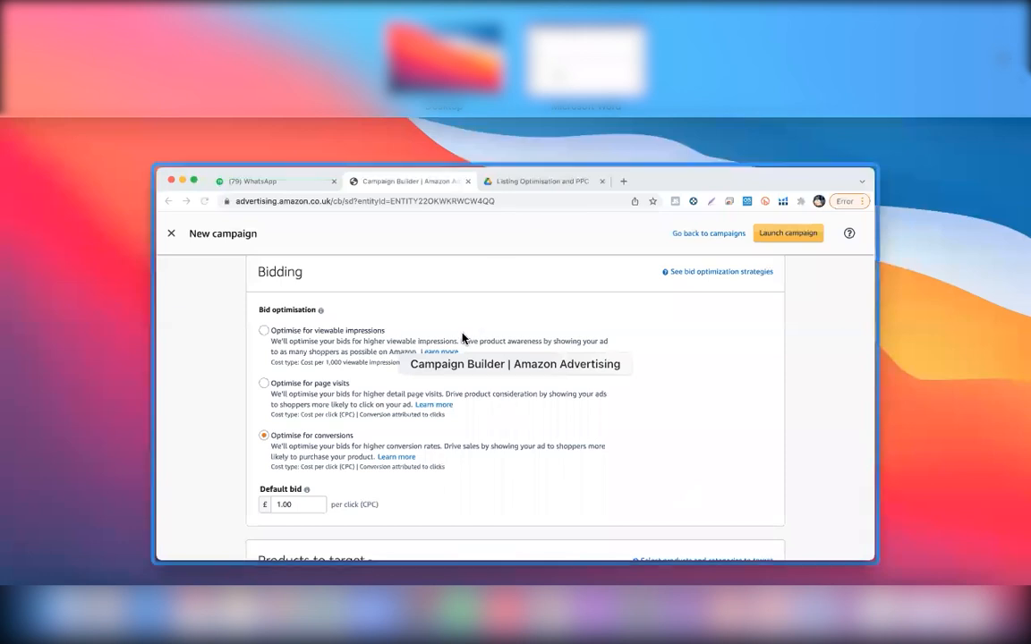
{"action": "left_click", "coordinate": [364, 315]}
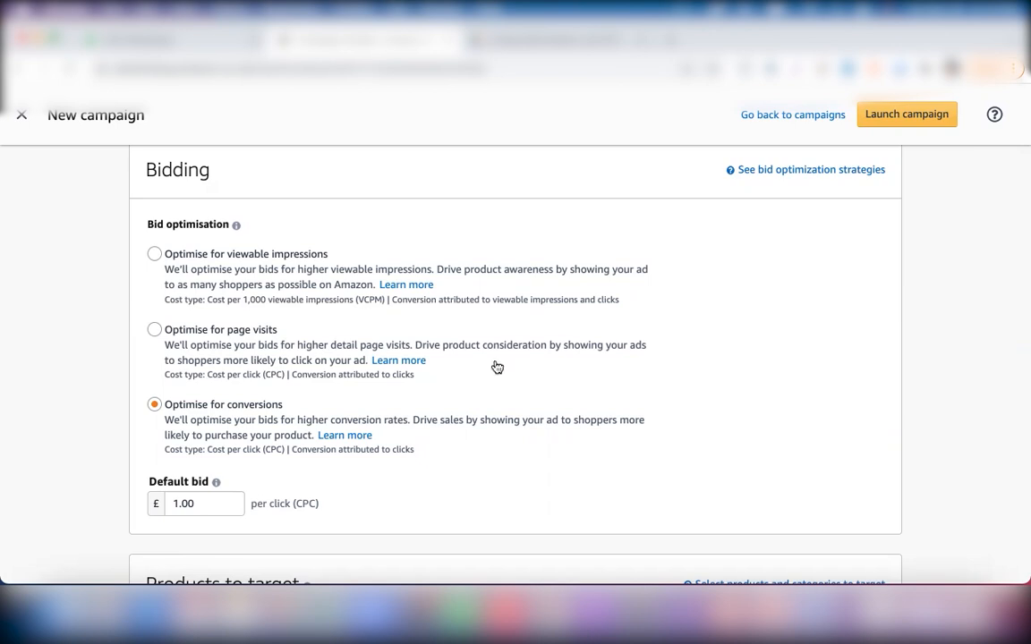
{"action": "left_click", "coordinate": [815, 612]}
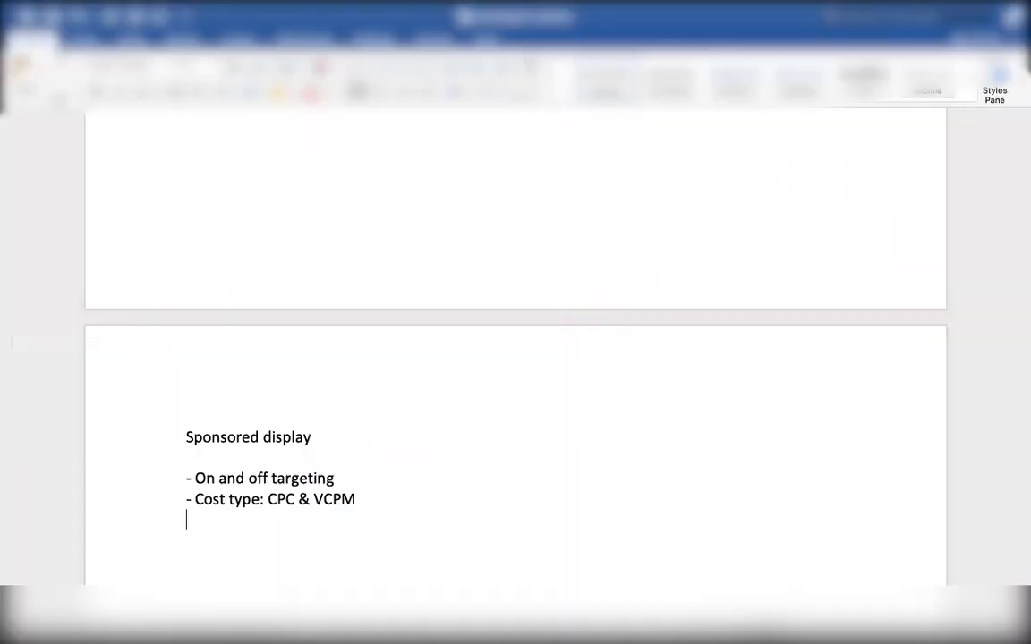
{"action": "type", "text": "-"}
{"action": "type", "text": "audience ty"}
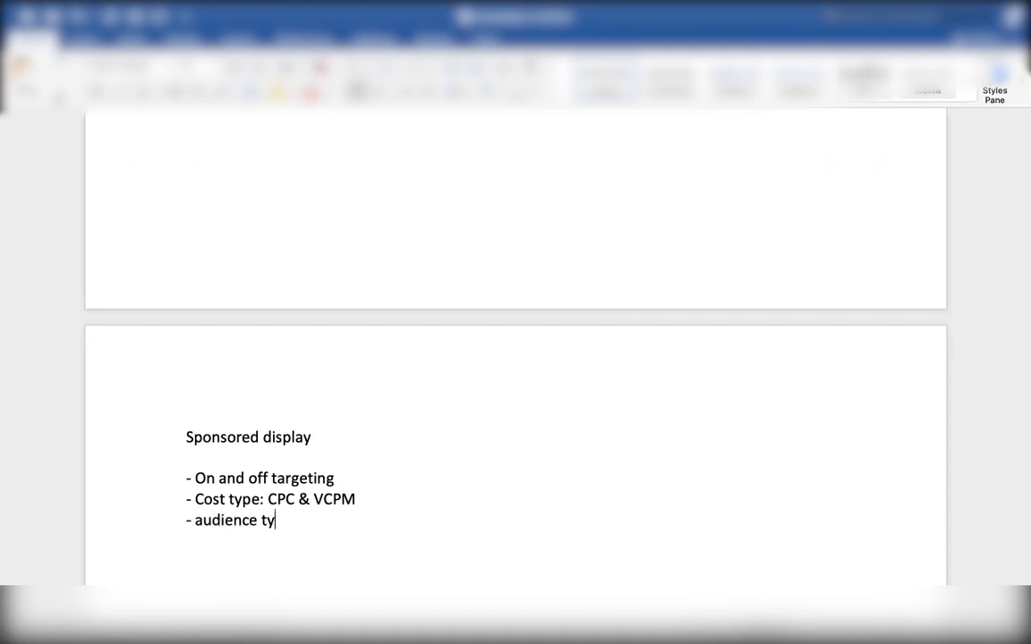
{"action": "type", "text": "pe: cold, warm a"}
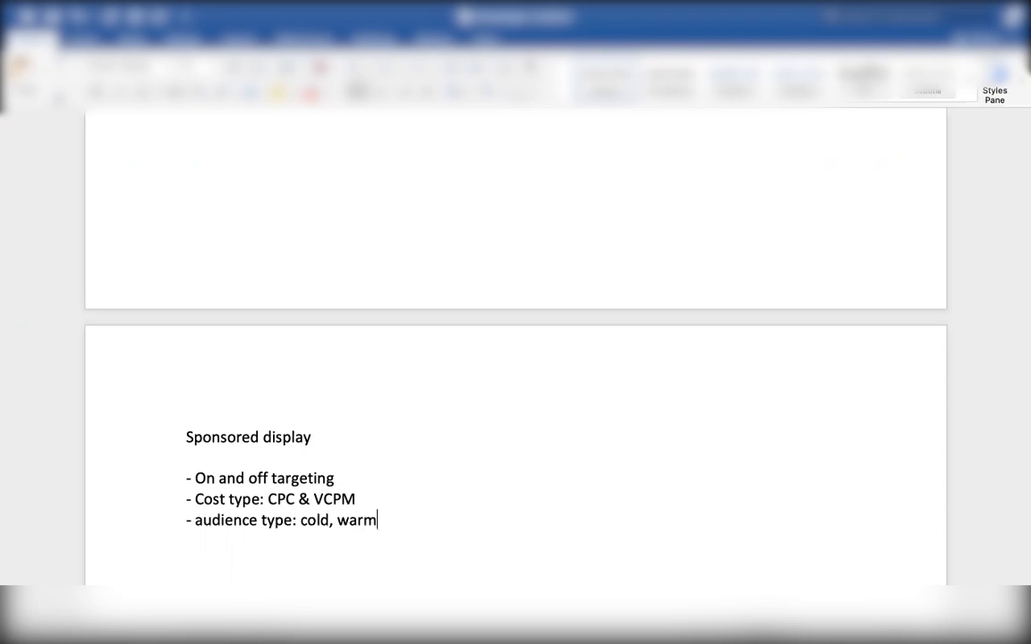
{"action": "type", "text": "nd hot"}
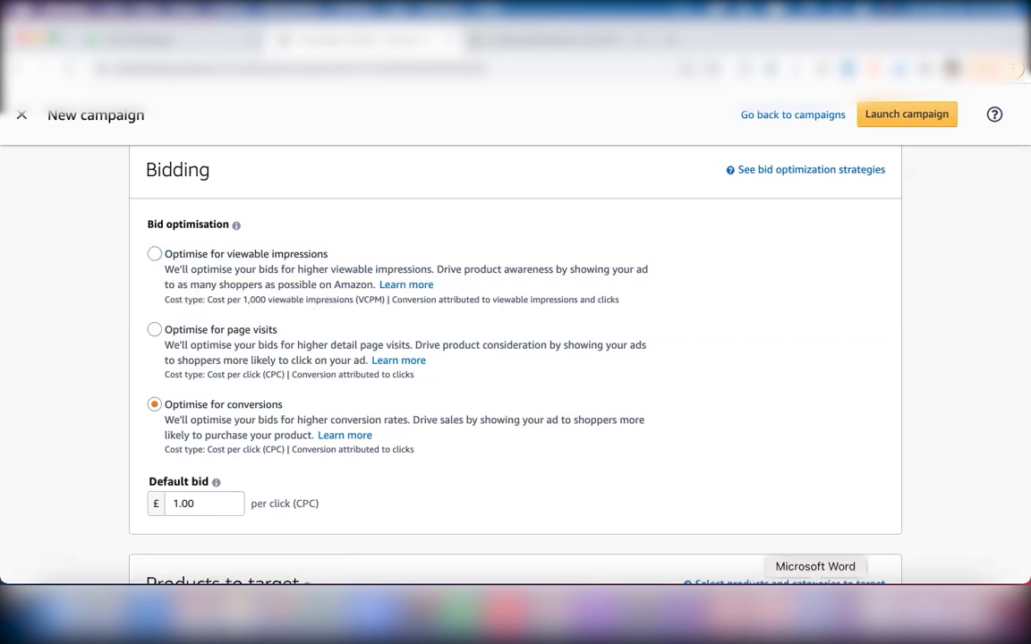
- Return to the Word notes and insert "> awareness" after "cold" in the audience type line
{"action": "left_click", "coordinate": [815, 612]}
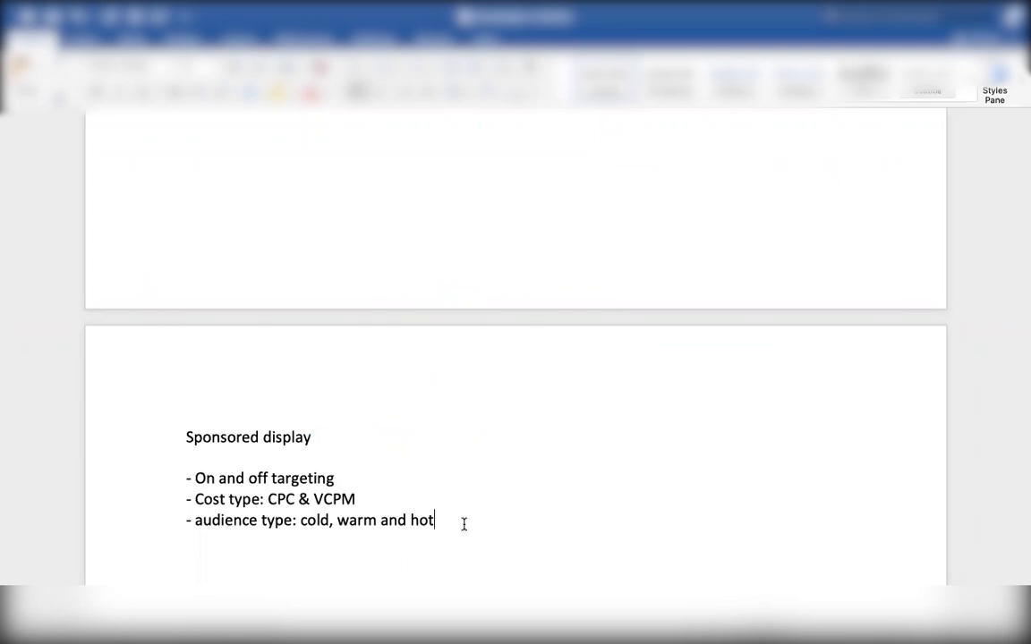
{"action": "left_click", "coordinate": [332, 519]}
{"action": "key", "text": "Left"}
{"action": "type", "text": ">"}
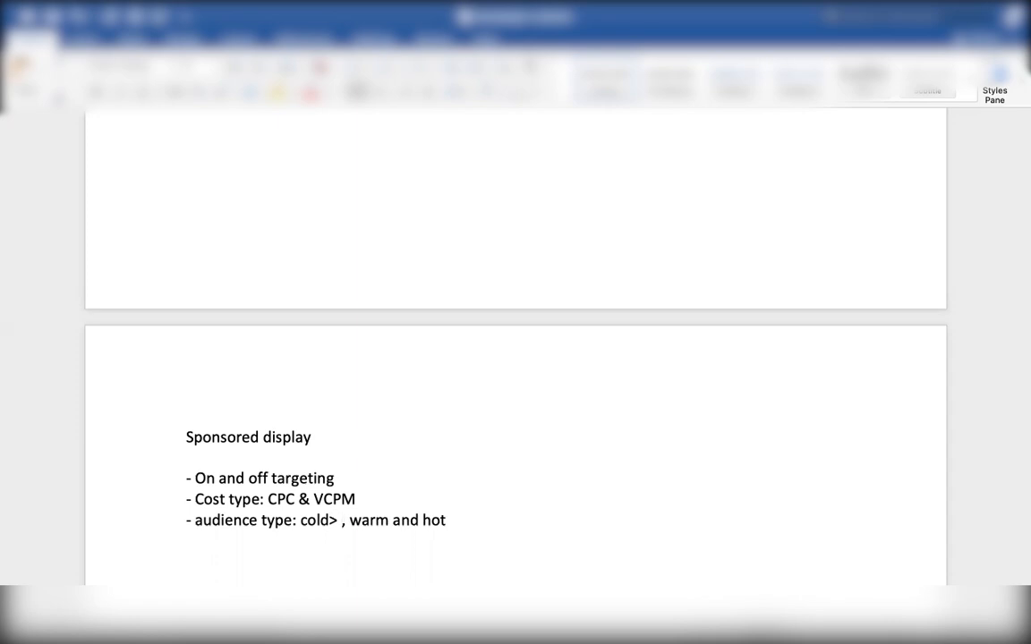
{"action": "type", "text": " awaren"}
{"action": "type", "text": "ess"}
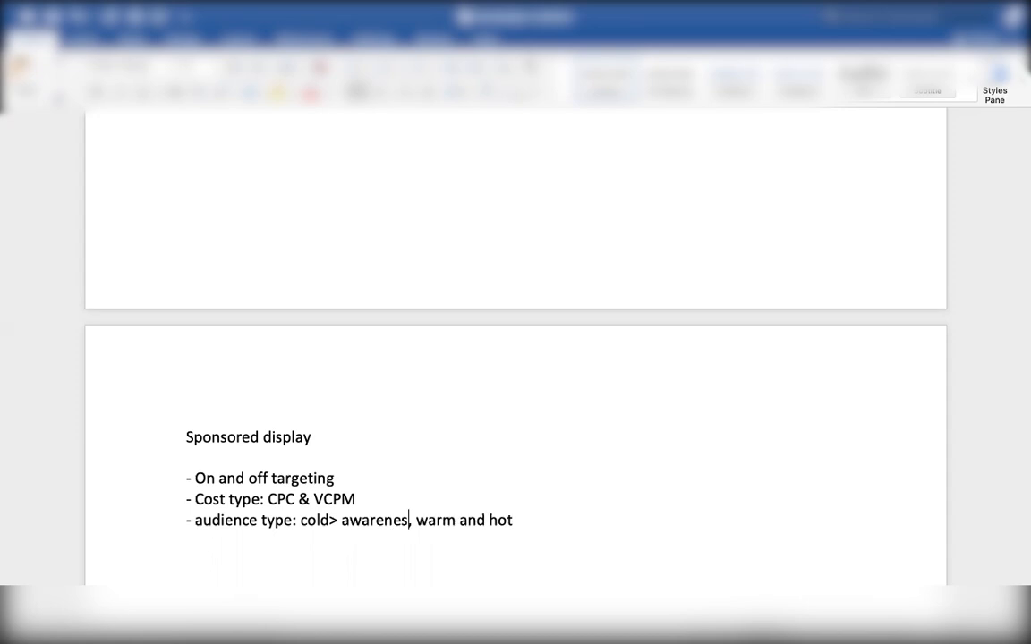
- Add ">consideration" after "warm" and "> sales/conversion" after "hot" in the audience type line
{"action": "left_click", "coordinate": [465, 520]}
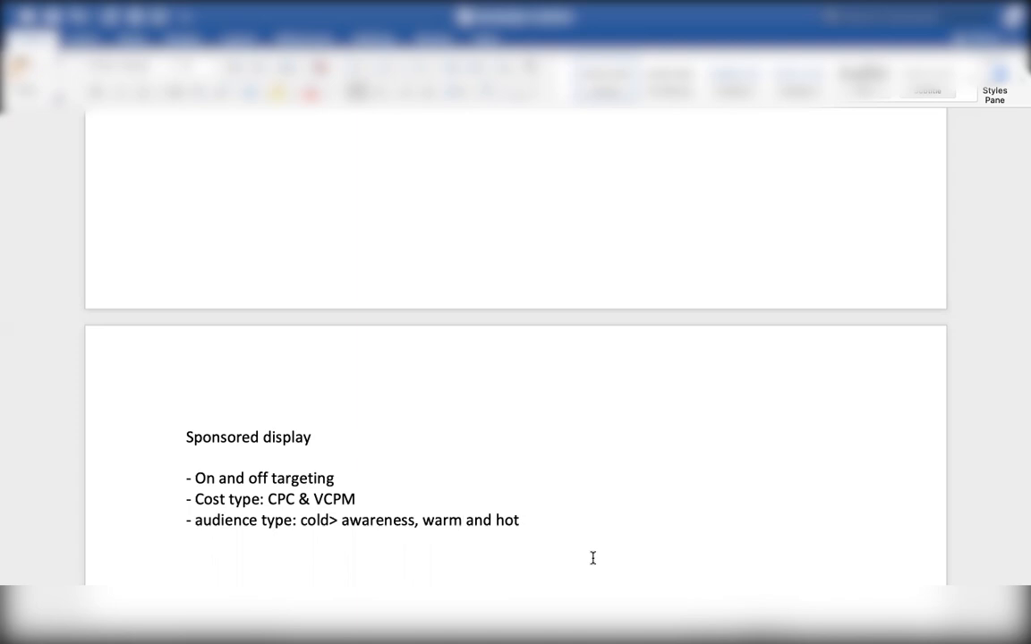
{"action": "type", "text": ">"}
{"action": "type", "text": "consider"}
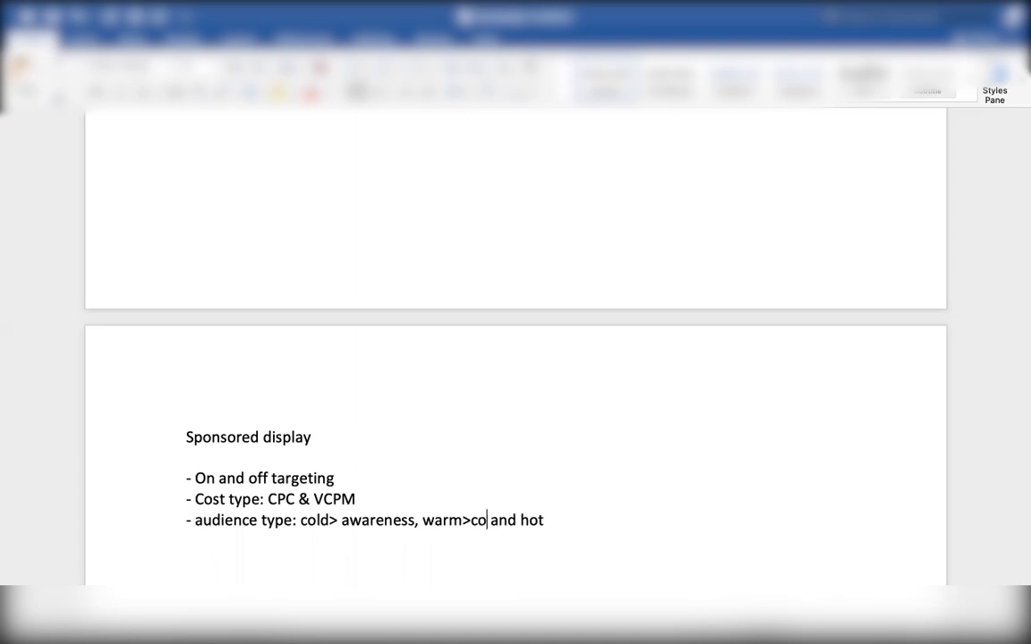
{"action": "key", "text": "BackSpace"}
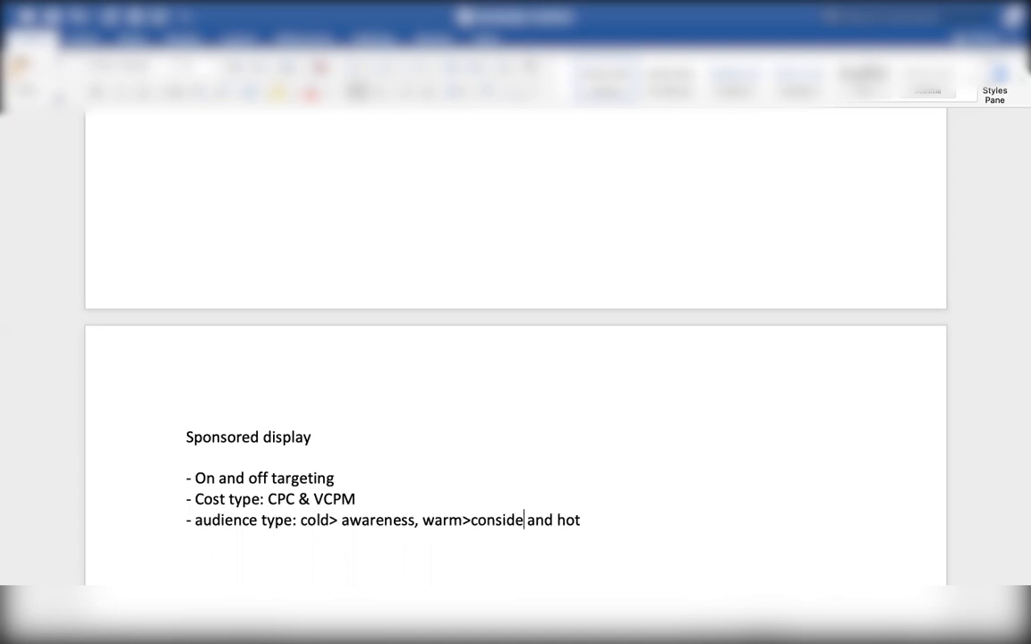
{"action": "type", "text": "ration"}
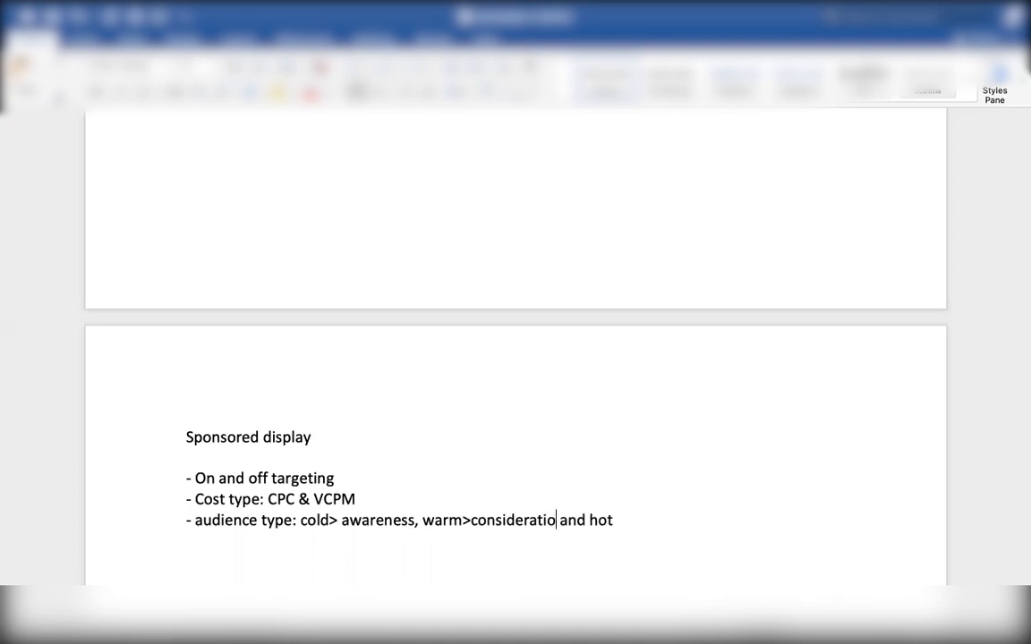
{"action": "left_click", "coordinate": [630, 517]}
{"action": "type", "text": "> sales/"}
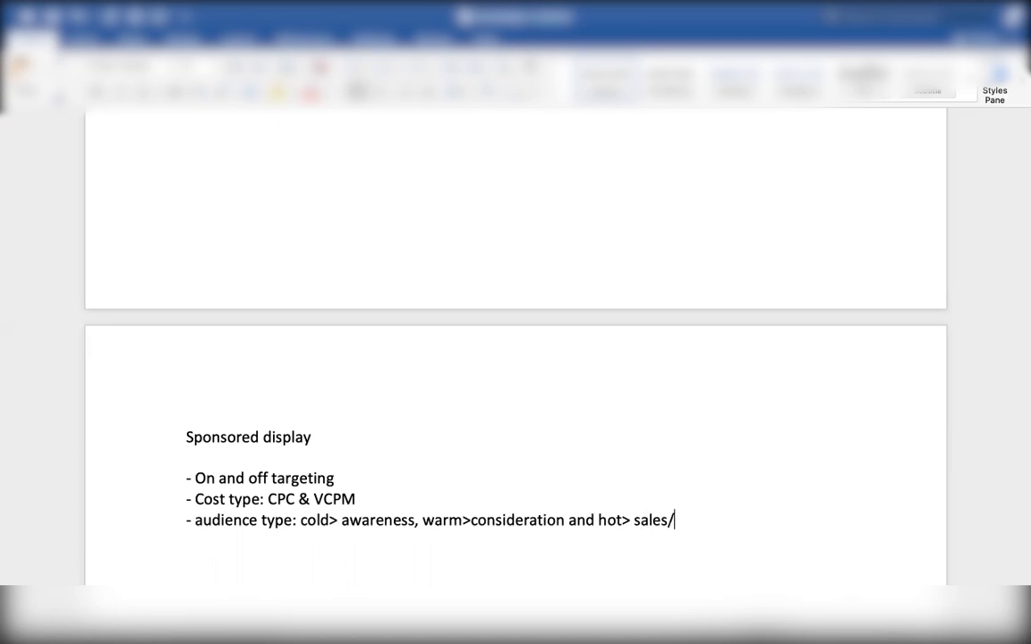
{"action": "type", "text": "conversion"}
{"action": "left_click_drag", "start_coordinate": [757, 519], "coordinate": [703, 519]}
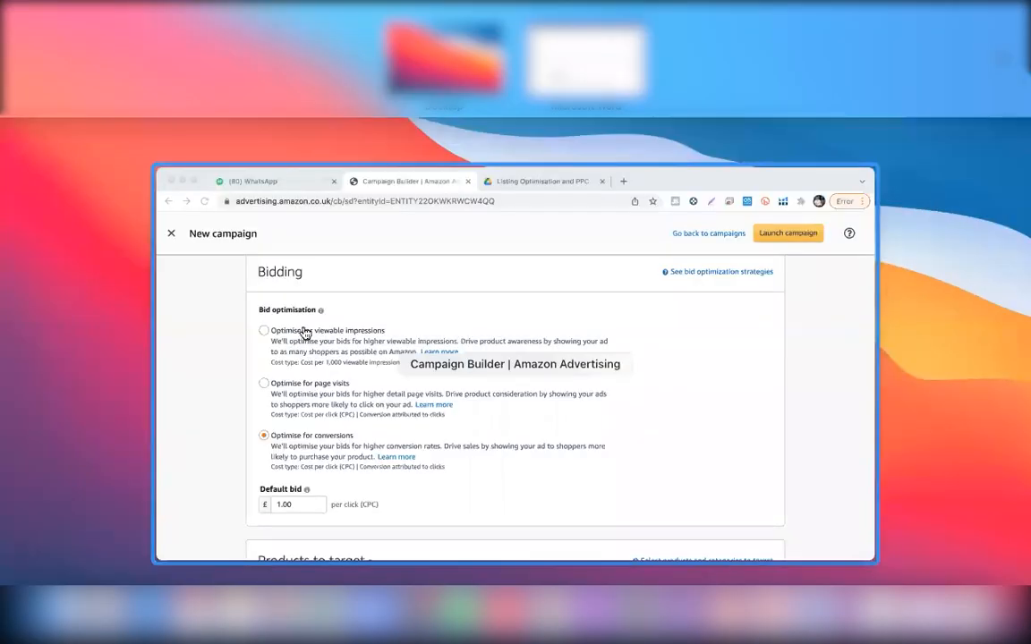
- Switch back to the campaign builder and set the bid optimisation to Optimise for viewable impressions
{"action": "left_click", "coordinate": [427, 219]}
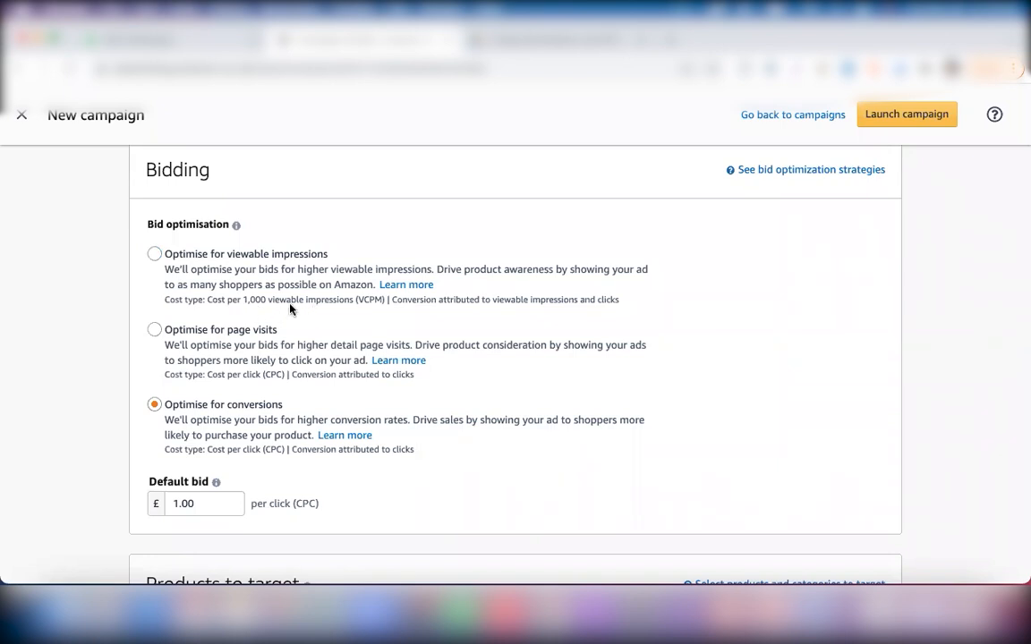
{"action": "scroll", "coordinate": [273, 313], "scroll_direction": "up", "scroll_amount": 4}
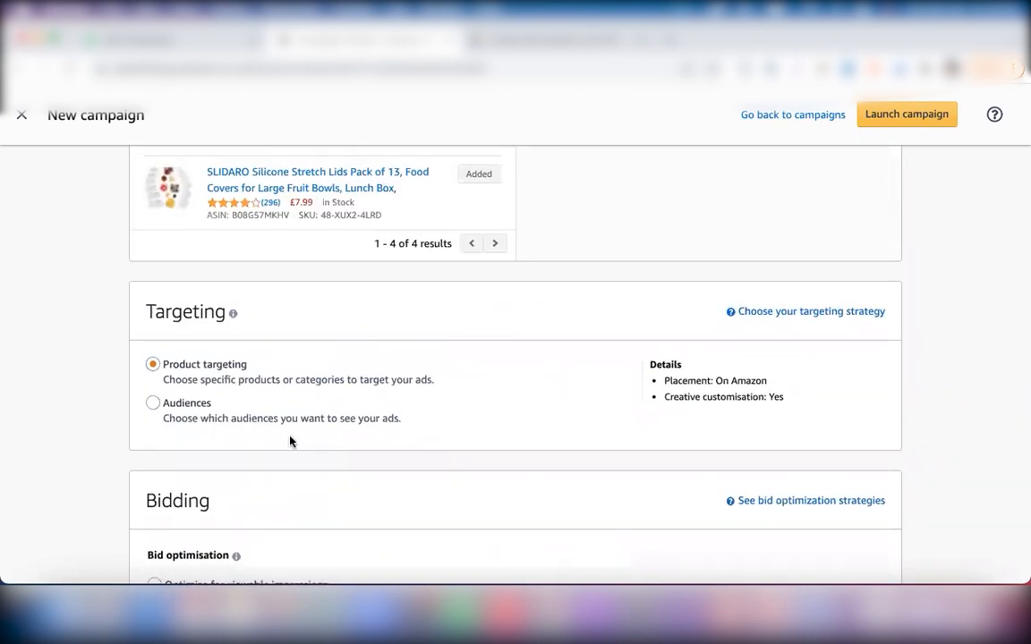
{"action": "scroll", "coordinate": [290, 442], "scroll_direction": "down", "scroll_amount": 3}
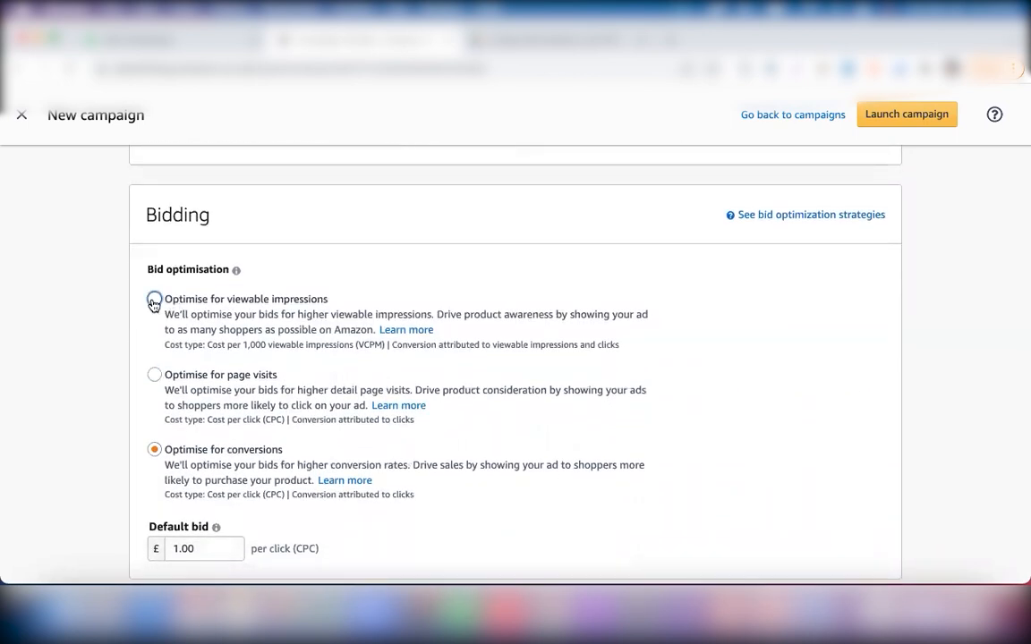
{"action": "left_click", "coordinate": [154, 301]}
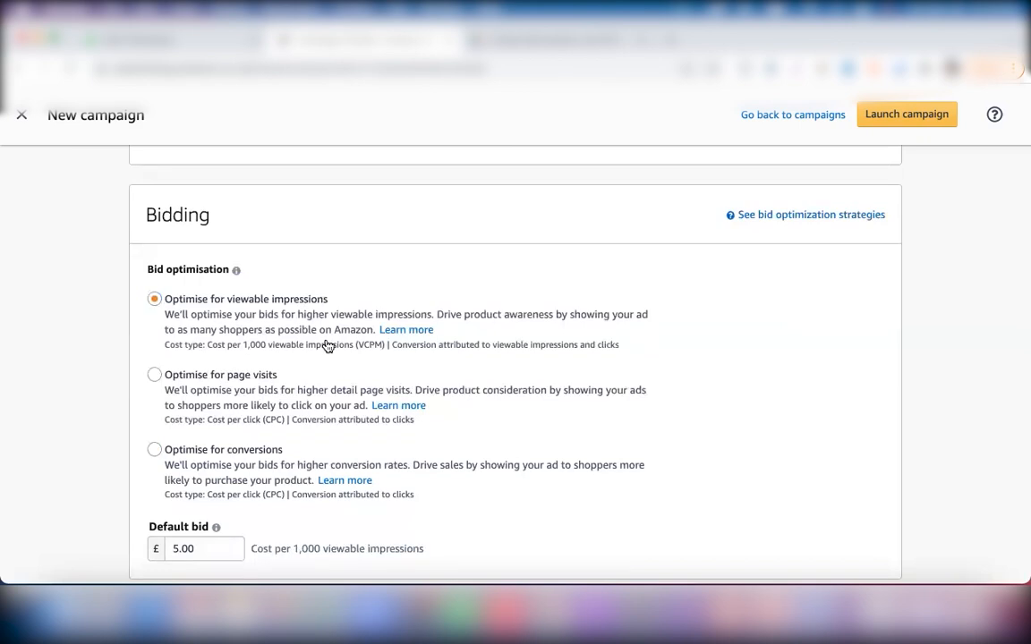
{"action": "scroll", "coordinate": [329, 346], "scroll_direction": "down", "scroll_amount": 1}
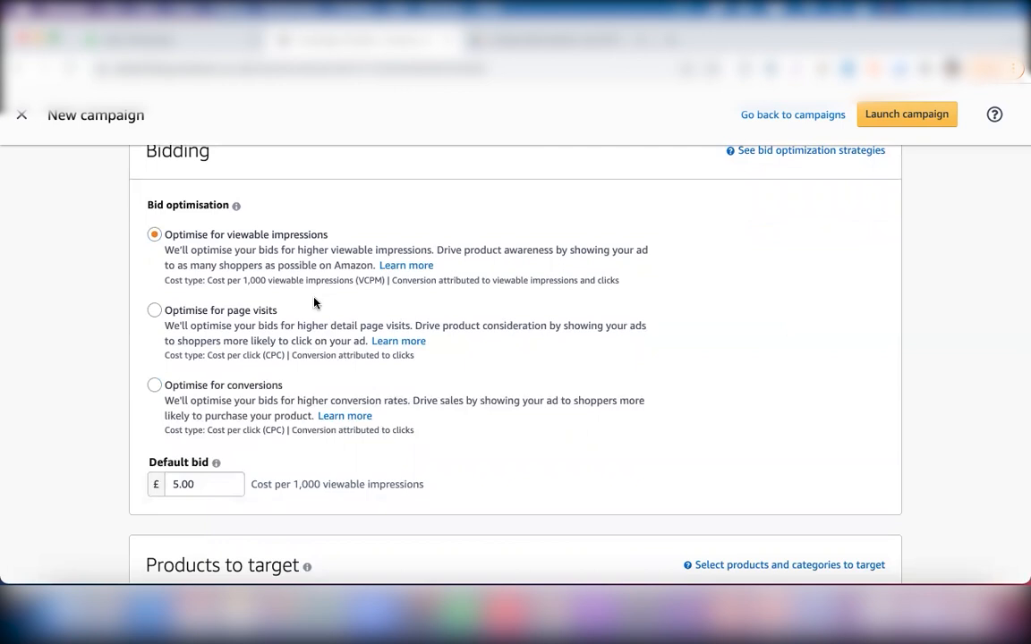
{"action": "scroll", "coordinate": [315, 302], "scroll_direction": "up", "scroll_amount": 1}
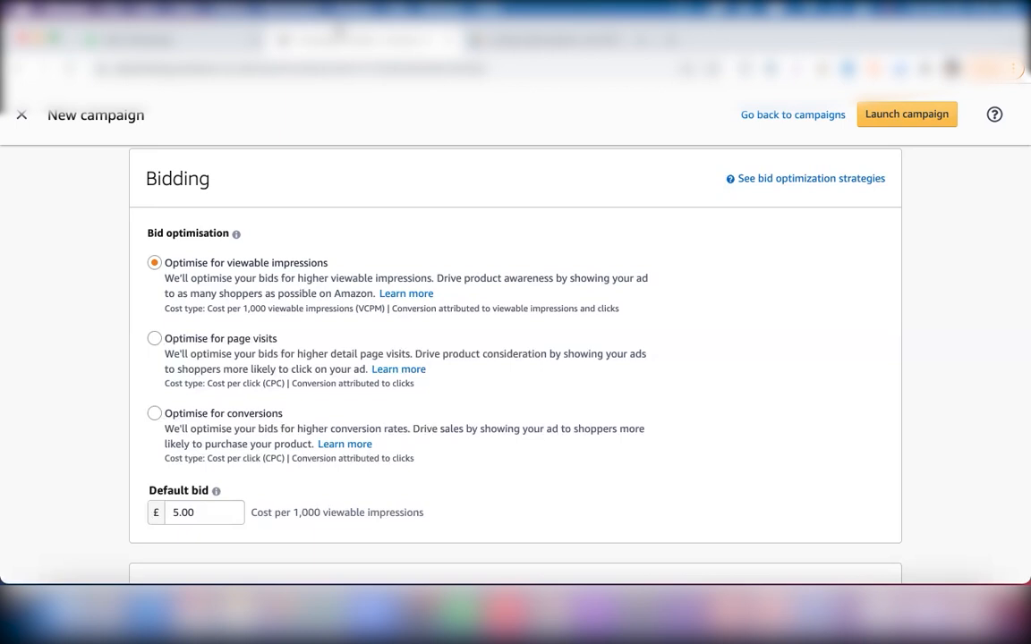
{"action": "left_click", "coordinate": [337, 268]}
- Look over the suggested categories under Products to target and open the individual products view
{"action": "scroll", "coordinate": [338, 269], "scroll_direction": "down", "scroll_amount": 5}
{"action": "scroll", "coordinate": [257, 273], "scroll_direction": "up", "scroll_amount": 1}
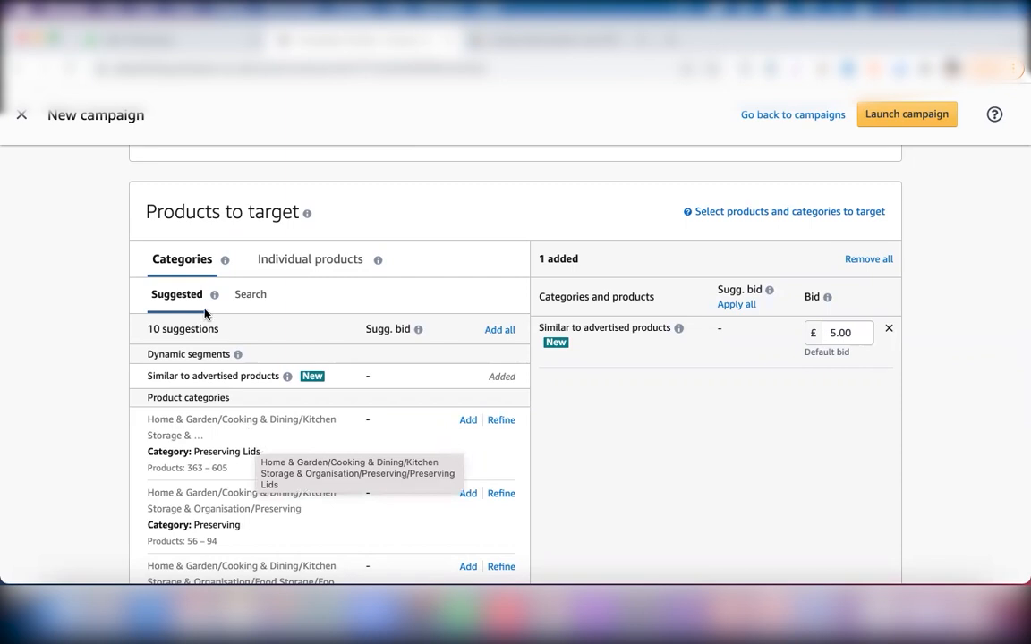
{"action": "left_click", "coordinate": [316, 267]}
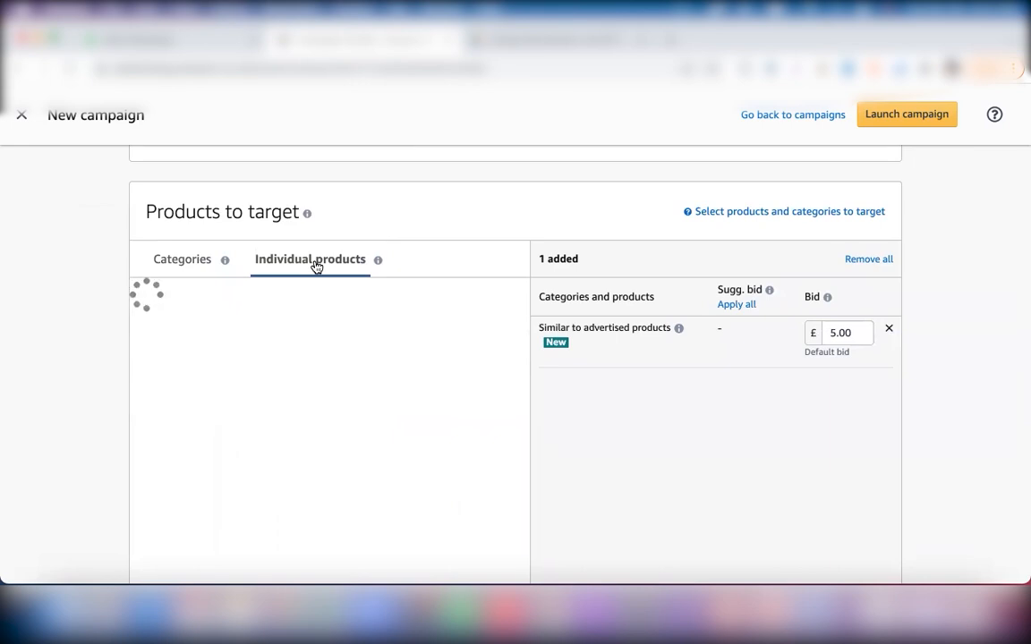
- Review the campaign's targeting choice, advertised product, ad group and daily budget settings
{"action": "scroll", "coordinate": [315, 268], "scroll_direction": "up", "scroll_amount": 5}
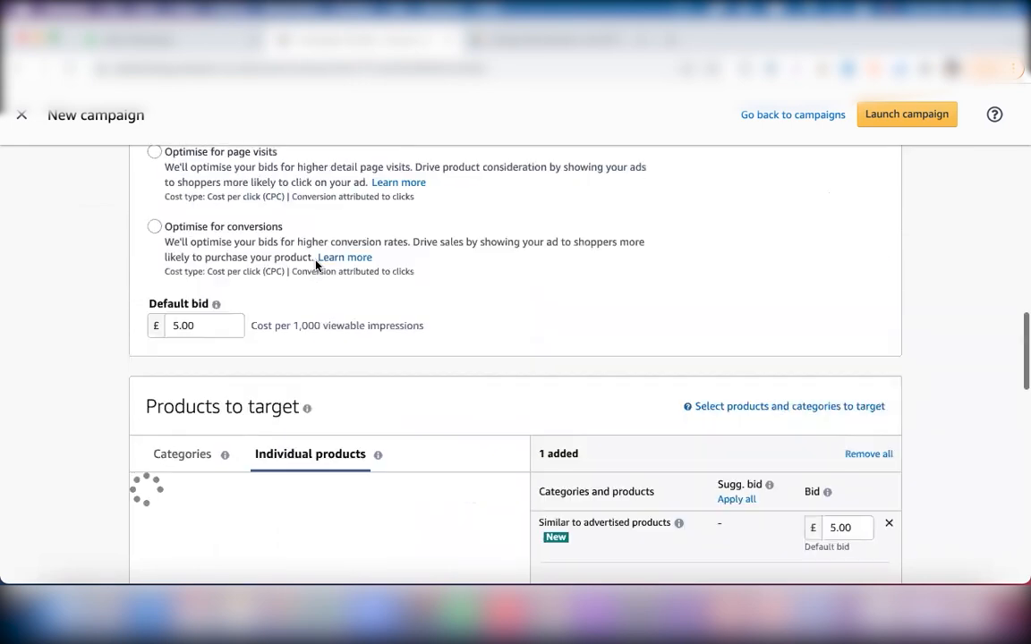
{"action": "scroll", "coordinate": [316, 267], "scroll_direction": "up", "scroll_amount": 2}
{"action": "scroll", "coordinate": [316, 266], "scroll_direction": "up", "scroll_amount": 5}
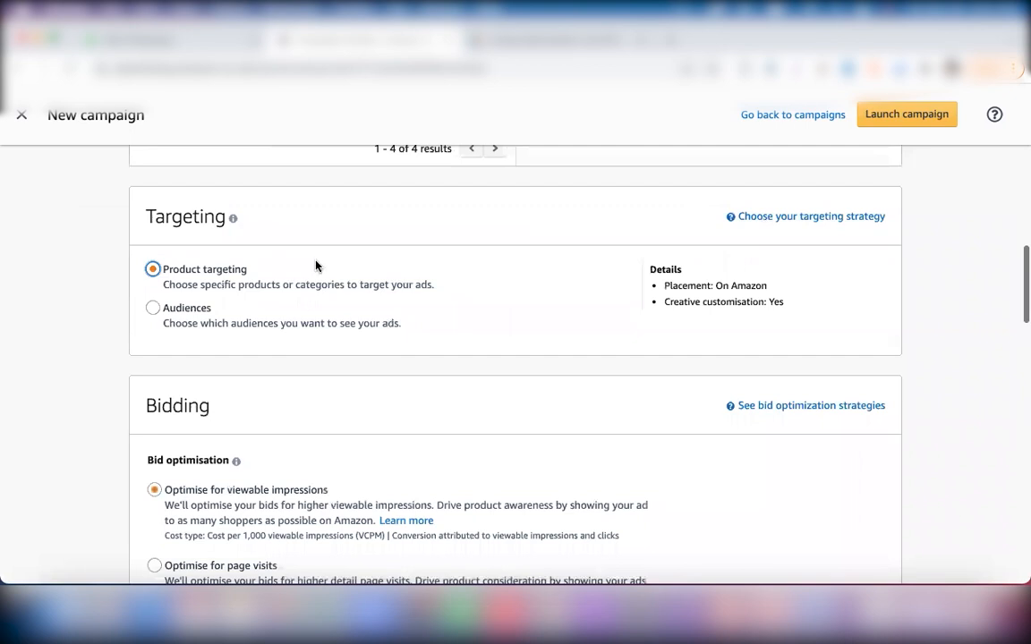
{"action": "scroll", "coordinate": [515, 358], "scroll_direction": "up", "scroll_amount": 1}
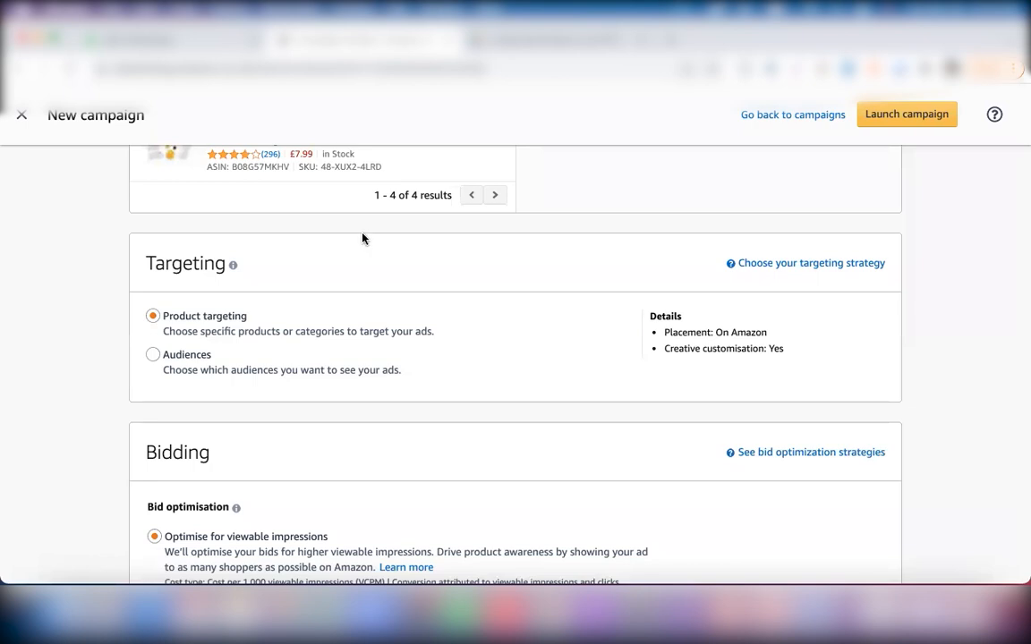
{"action": "scroll", "coordinate": [362, 238], "scroll_direction": "up", "scroll_amount": 3}
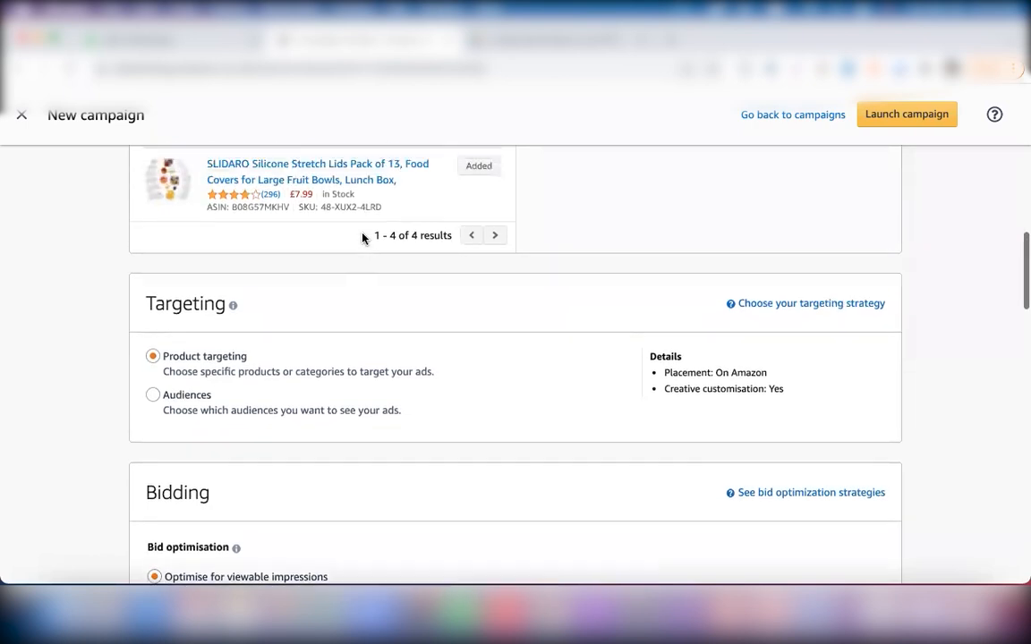
{"action": "scroll", "coordinate": [363, 238], "scroll_direction": "up", "scroll_amount": 8}
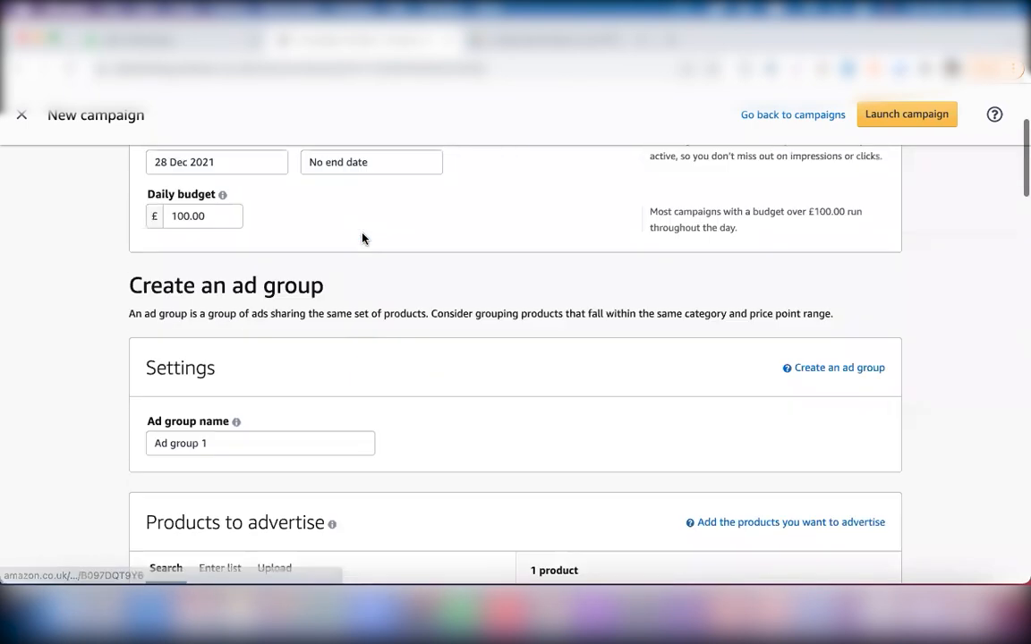
{"action": "scroll", "coordinate": [363, 238], "scroll_direction": "down", "scroll_amount": 10}
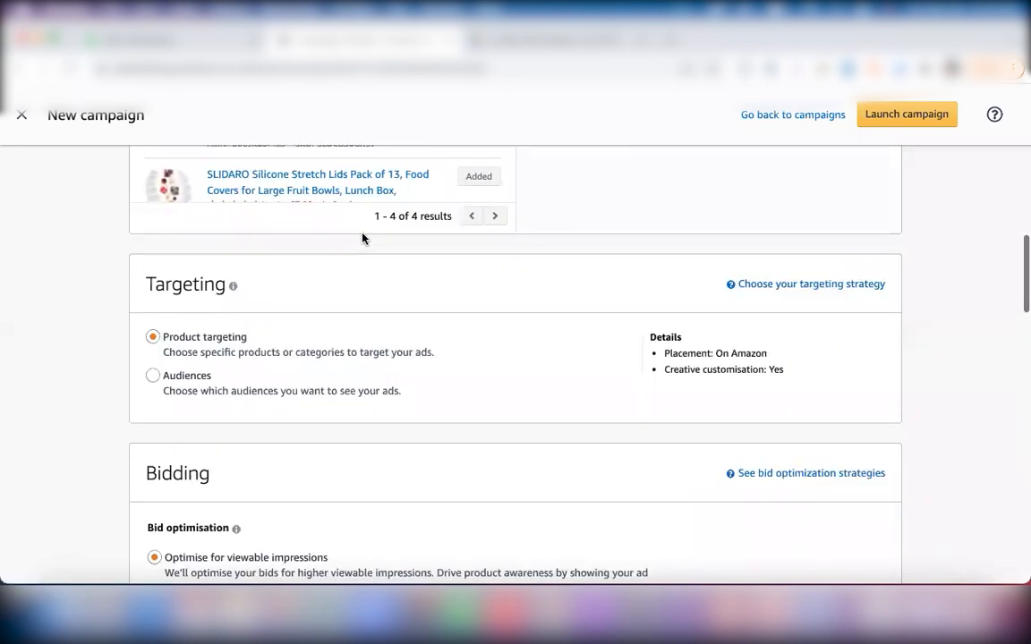
{"action": "scroll", "coordinate": [363, 238], "scroll_direction": "down", "scroll_amount": 2}
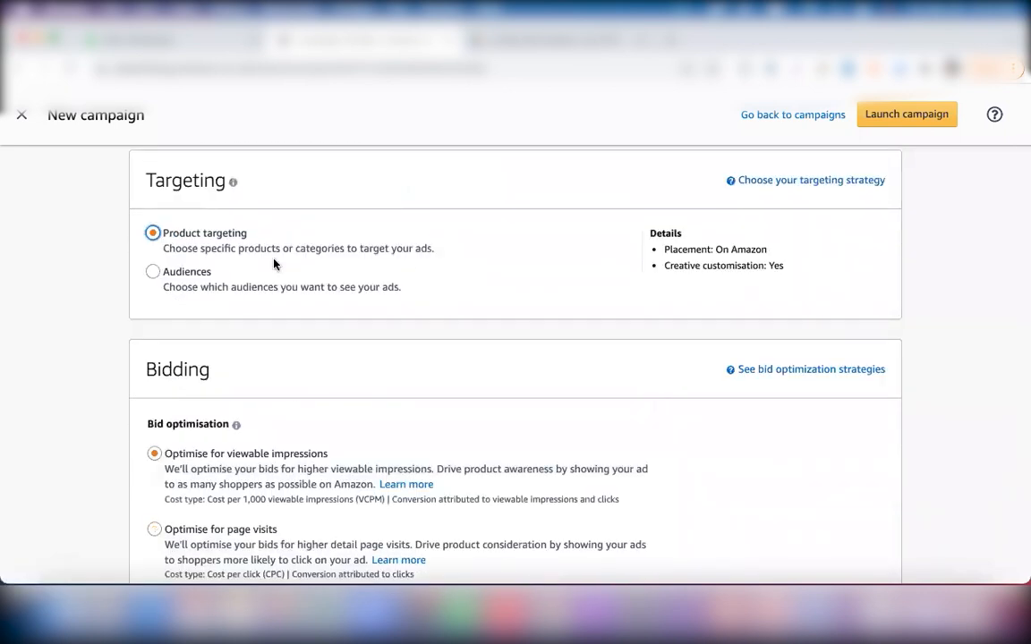
- Compare the placement details of Audiences and Product targeting, keeping Product targeting as the campaign's strategy
{"action": "left_click", "coordinate": [152, 272]}
{"action": "left_click", "coordinate": [371, 241]}
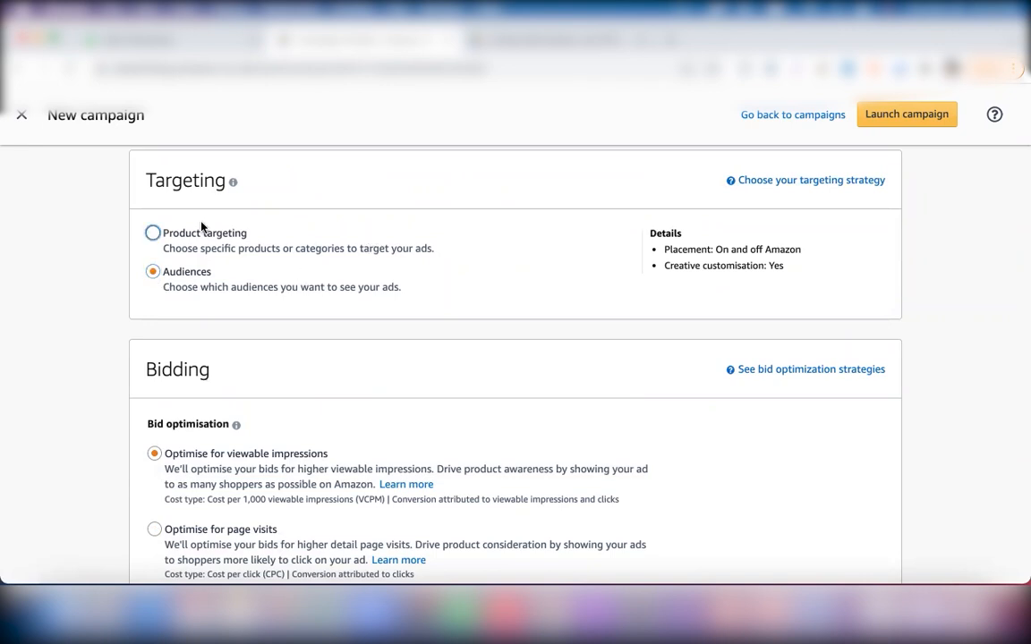
{"action": "left_click", "coordinate": [152, 233]}
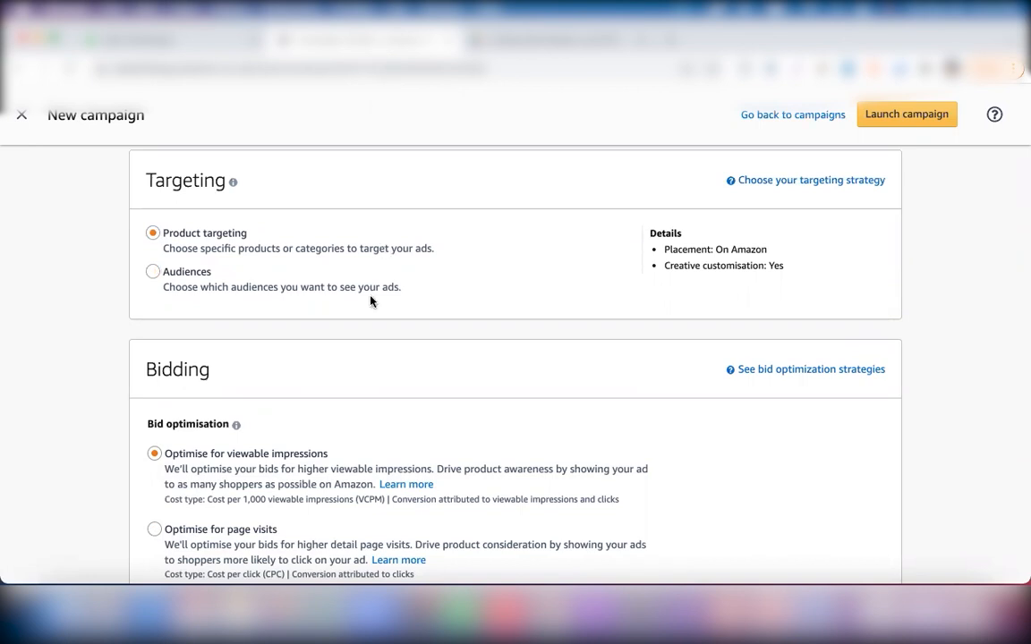
- Go over the bid optimisation options in the Bidding section and keep Optimise for viewable impressions selected
{"action": "scroll", "coordinate": [369, 301], "scroll_direction": "down", "scroll_amount": 3}
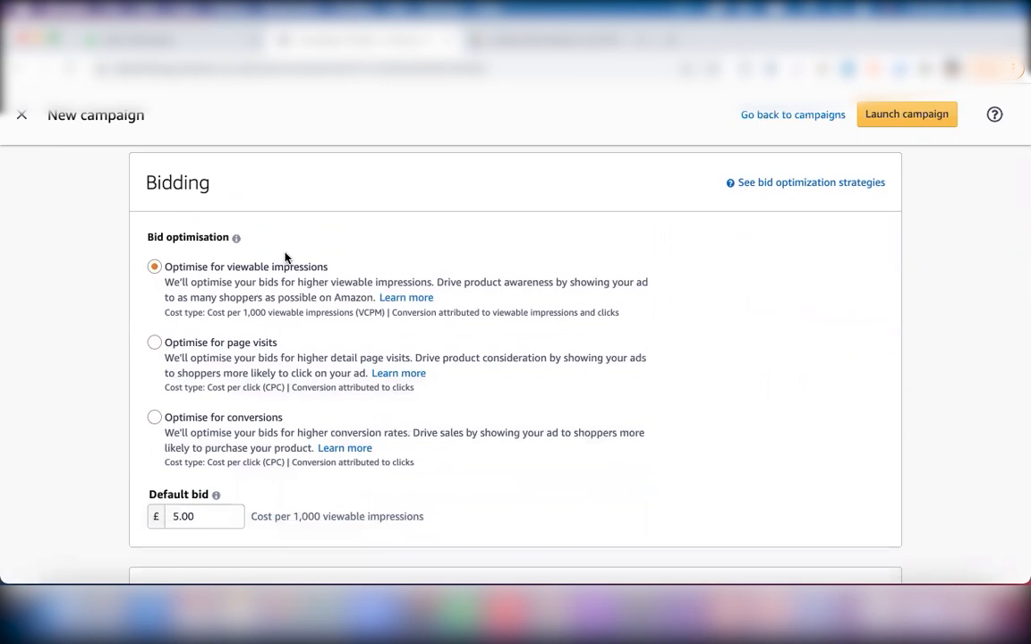
{"action": "scroll", "coordinate": [286, 260], "scroll_direction": "down", "scroll_amount": 1}
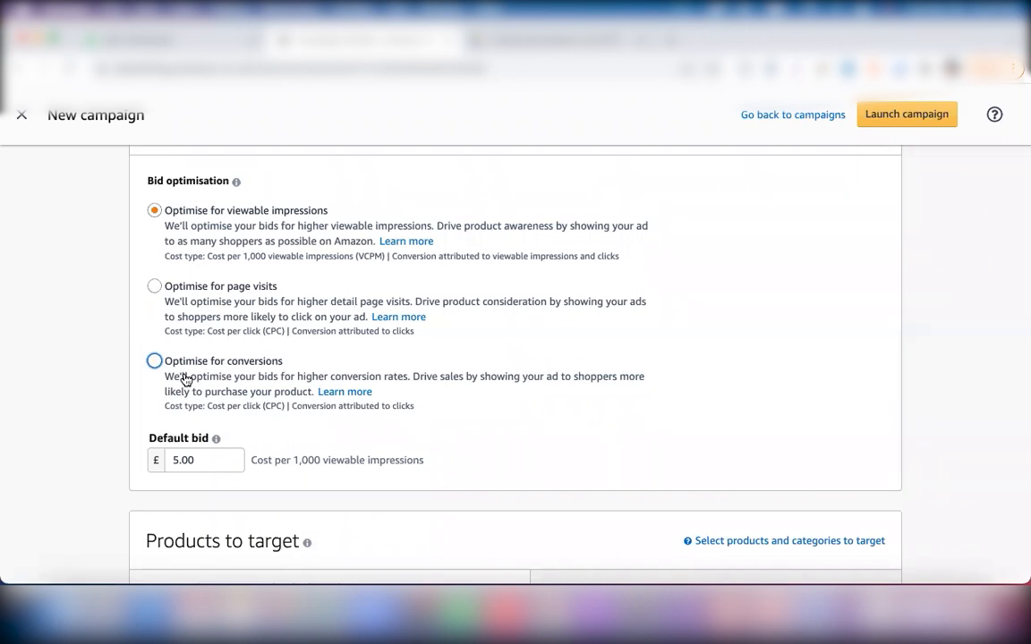
{"action": "left_click", "coordinate": [202, 209]}
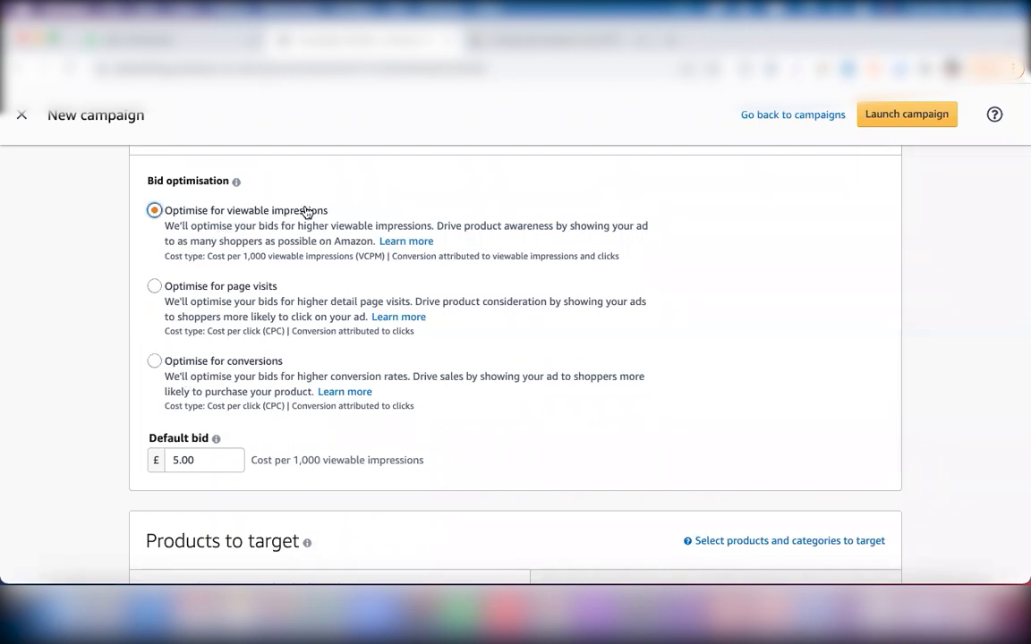
- Set the campaign's bid optimisation to Optimise for conversions
{"action": "scroll", "coordinate": [306, 212], "scroll_direction": "up", "scroll_amount": 1}
{"action": "scroll", "coordinate": [306, 212], "scroll_direction": "up", "scroll_amount": 1}
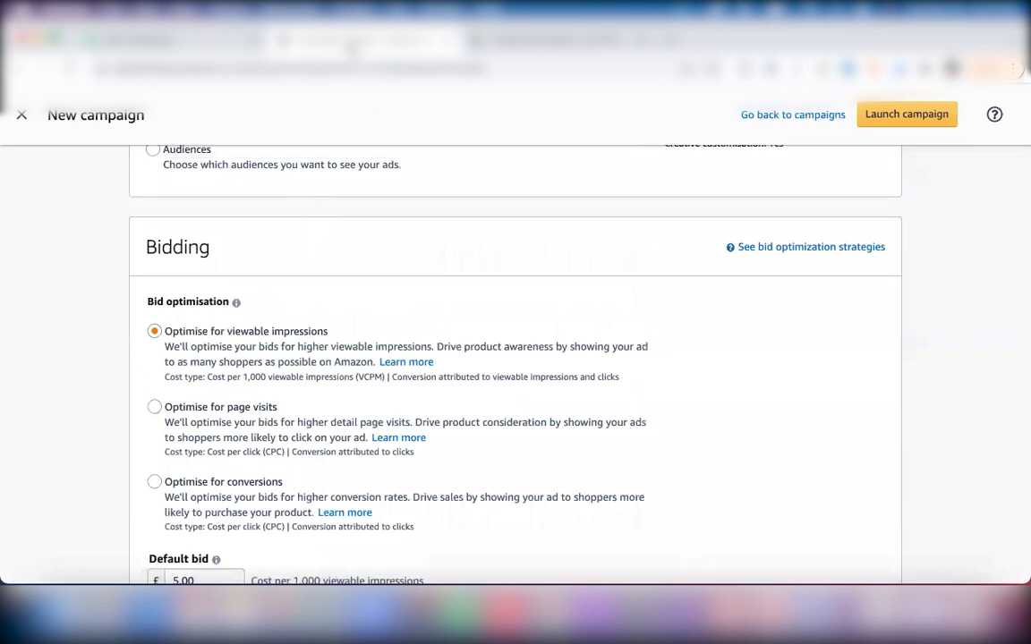
{"action": "left_click", "coordinate": [245, 351]}
{"action": "scroll", "coordinate": [262, 485], "scroll_direction": "down", "scroll_amount": 2}
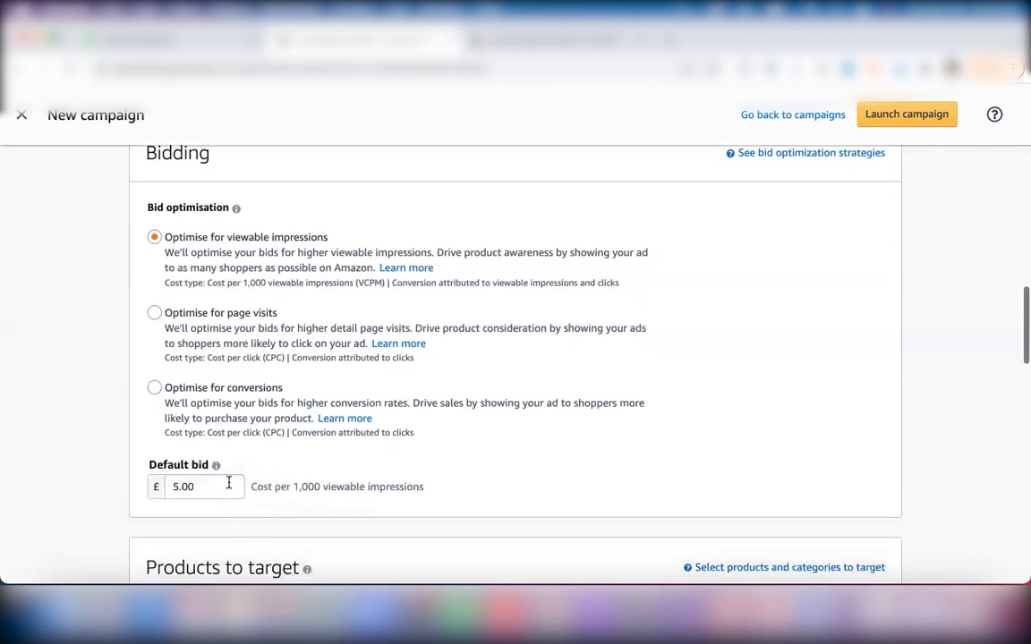
{"action": "left_click", "coordinate": [154, 388]}
- Set the campaign's default bid to £0.20 per click
{"action": "left_click", "coordinate": [200, 487]}
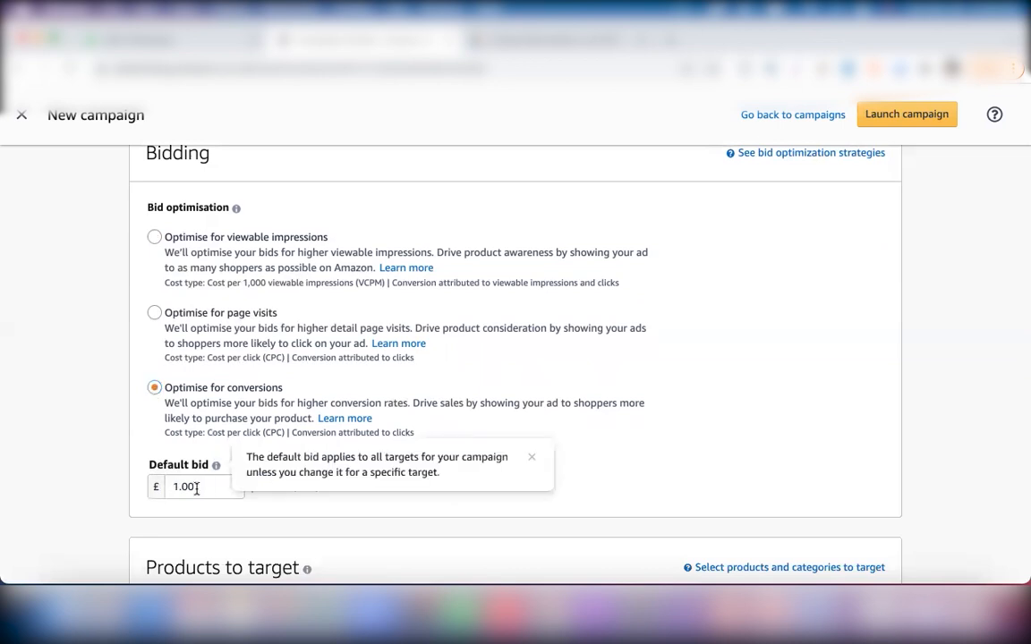
{"action": "key", "text": "BackSpace"}
{"action": "key", "text": "BackSpace"}
{"action": "key", "text": "BackSpace"}
{"action": "key", "text": "BackSpace"}
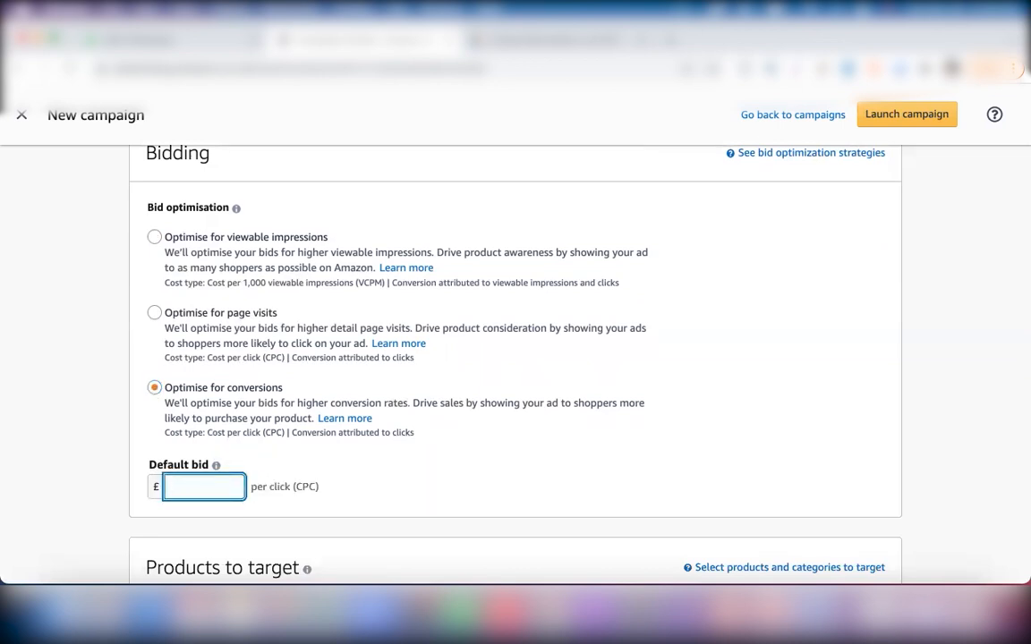
{"action": "type", "text": "0.20"}
- Change the campaign's default bid to £1.00 per click
{"action": "left_click_drag", "start_coordinate": [199, 488], "coordinate": [170, 491]}
{"action": "key", "text": "BackSpace"}
{"action": "type", "text": "1"}
{"action": "left_click", "coordinate": [98, 424]}
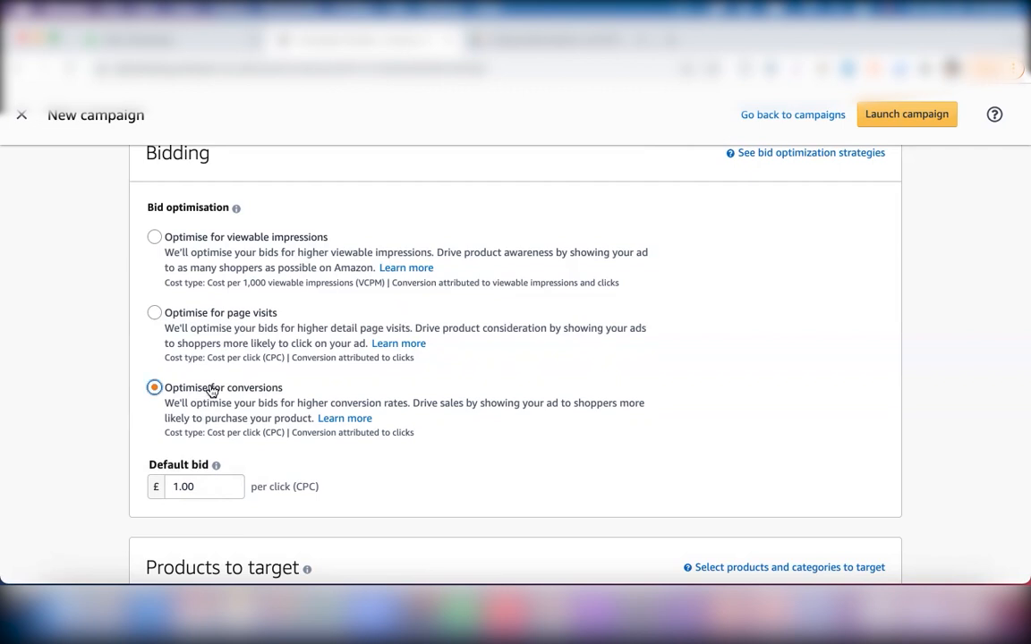
{"action": "left_click", "coordinate": [198, 487]}
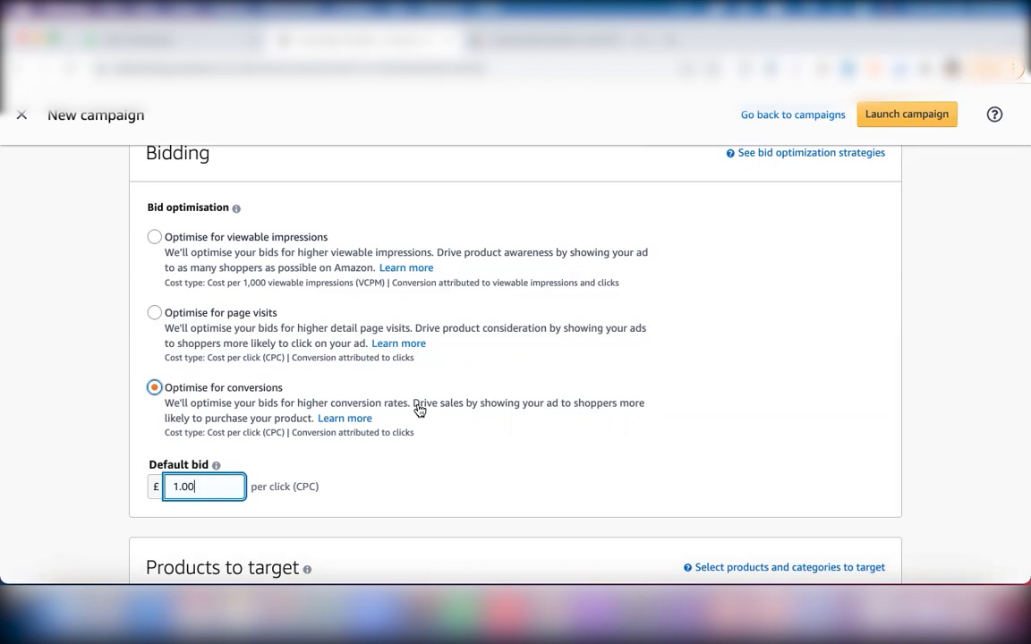
- Glance through the suggested categories under Products to target and switch the campaign's targeting strategy to Audiences
{"action": "scroll", "coordinate": [419, 409], "scroll_direction": "down", "scroll_amount": 3}
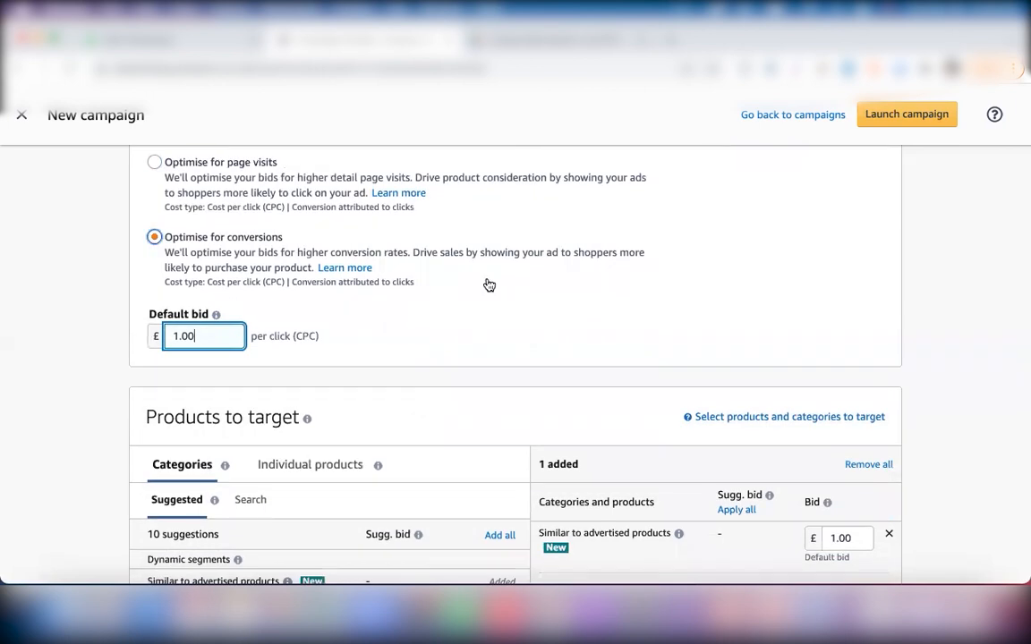
{"action": "scroll", "coordinate": [489, 284], "scroll_direction": "down", "scroll_amount": 1}
{"action": "scroll", "coordinate": [490, 285], "scroll_direction": "up", "scroll_amount": 4}
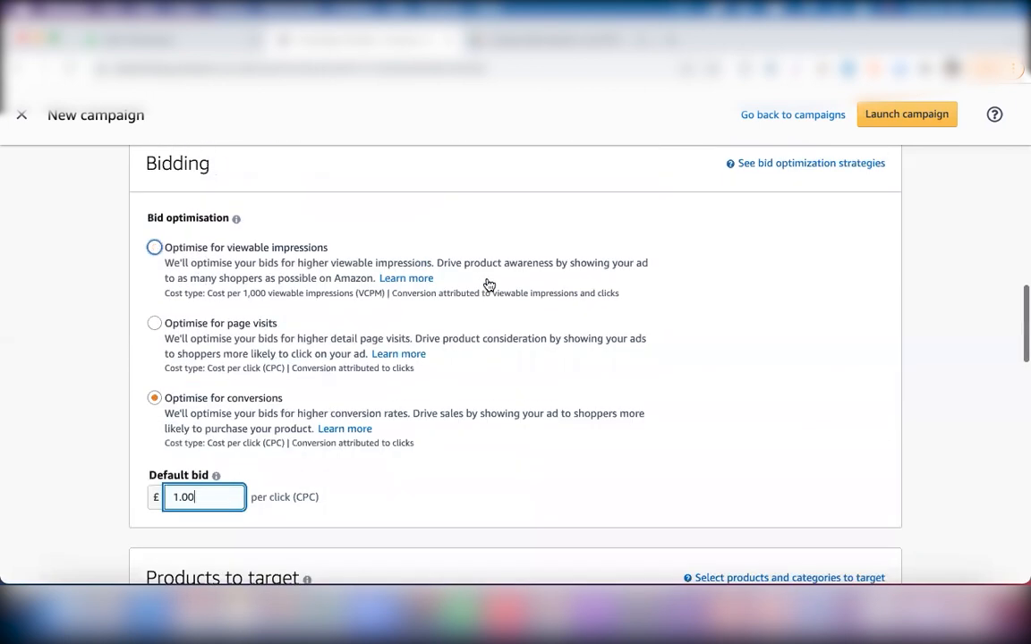
{"action": "scroll", "coordinate": [490, 285], "scroll_direction": "down", "scroll_amount": 10}
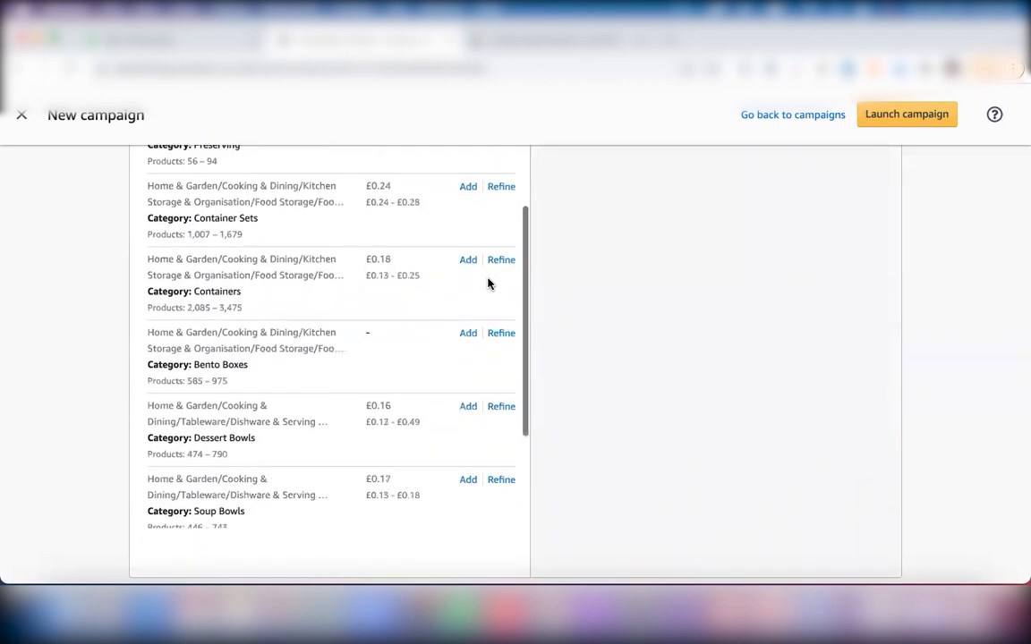
{"action": "scroll", "coordinate": [490, 285], "scroll_direction": "up", "scroll_amount": 10}
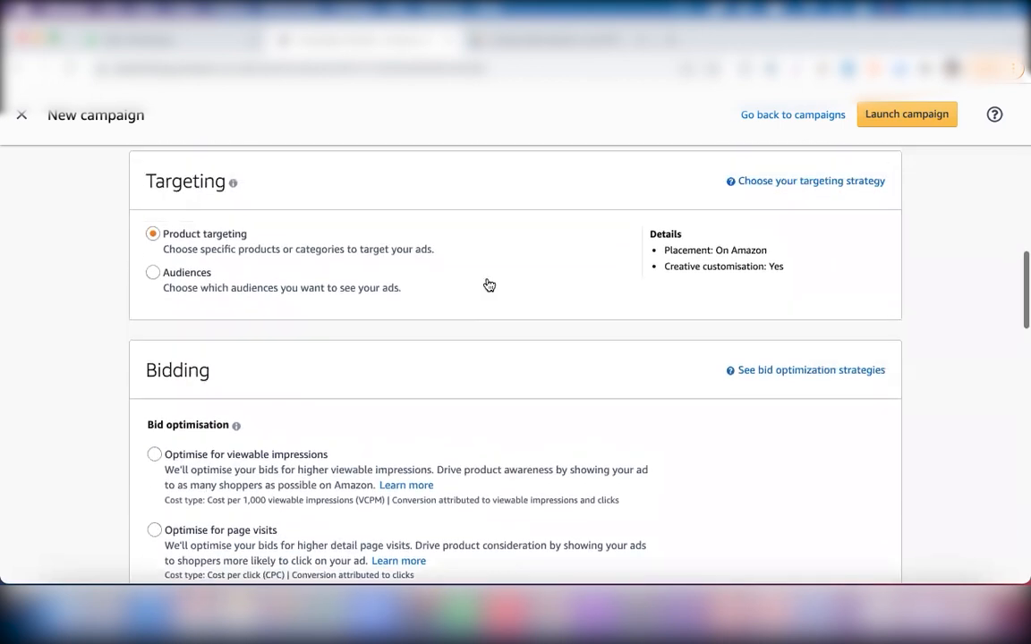
{"action": "left_click", "coordinate": [153, 272]}
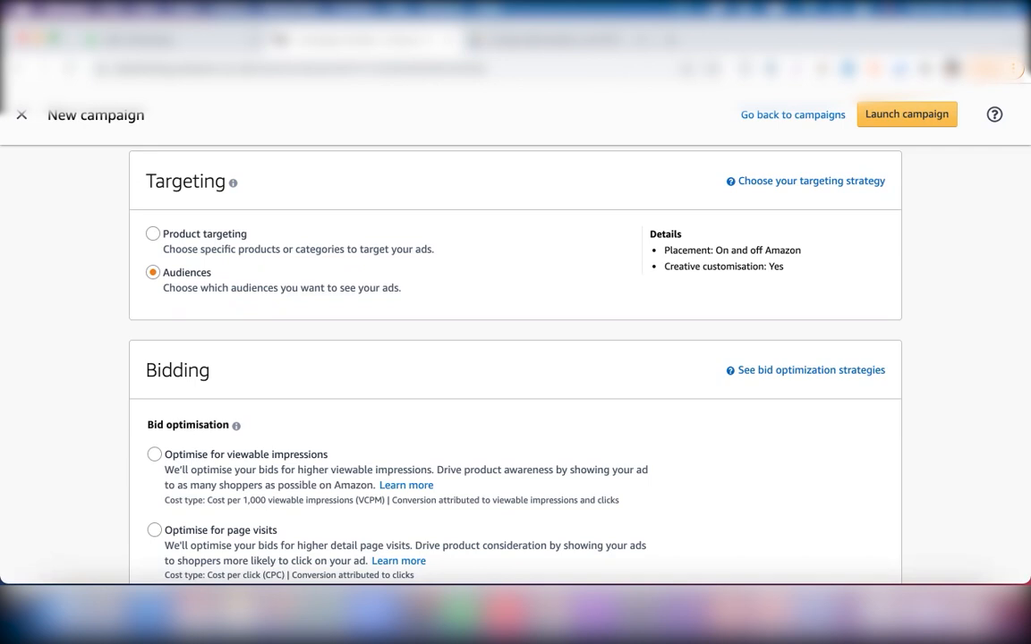
- Review the Amazon audiences, Views remarketing and Purchases remarketing options offered in the Audiences section
{"action": "scroll", "coordinate": [429, 227], "scroll_direction": "down", "scroll_amount": 5}
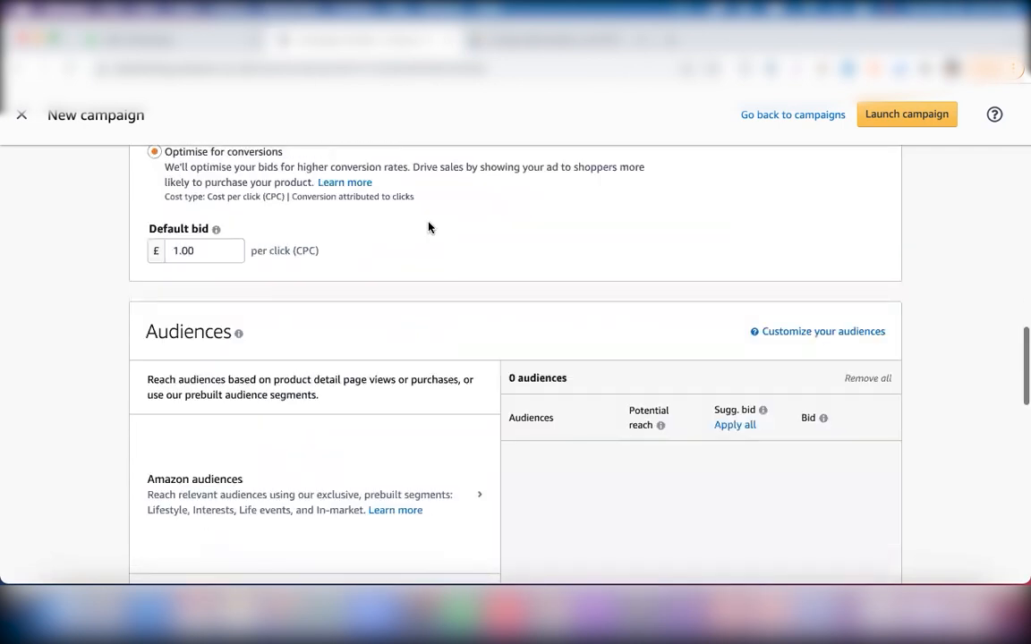
{"action": "scroll", "coordinate": [428, 228], "scroll_direction": "down", "scroll_amount": 5}
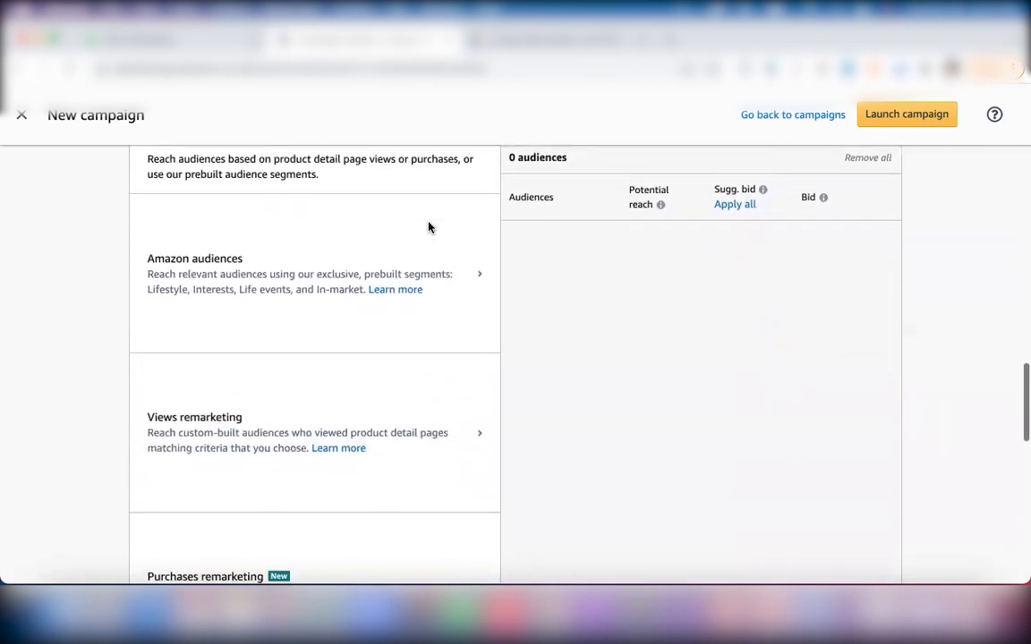
{"action": "scroll", "coordinate": [428, 227], "scroll_direction": "up", "scroll_amount": 1}
{"action": "scroll", "coordinate": [429, 228], "scroll_direction": "down", "scroll_amount": 1}
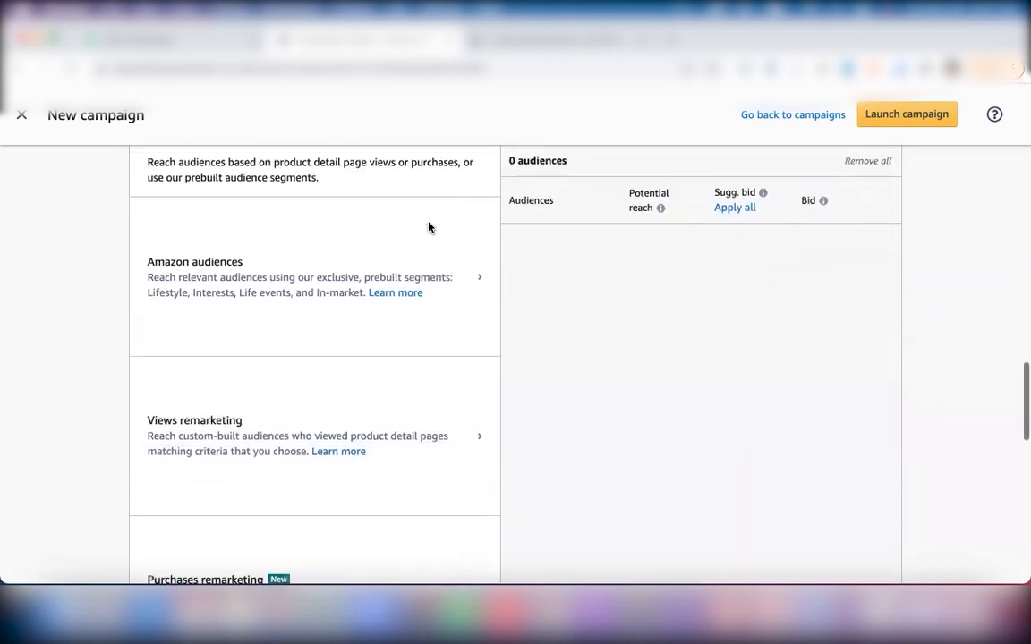
{"action": "scroll", "coordinate": [428, 227], "scroll_direction": "down", "scroll_amount": 1}
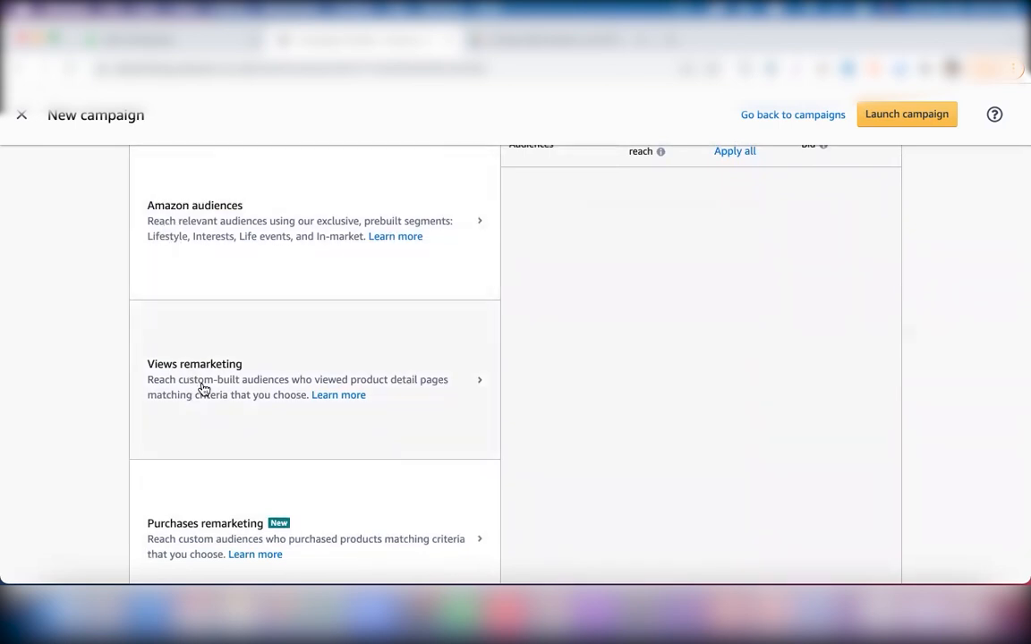
{"action": "scroll", "coordinate": [203, 390], "scroll_direction": "down", "scroll_amount": 1}
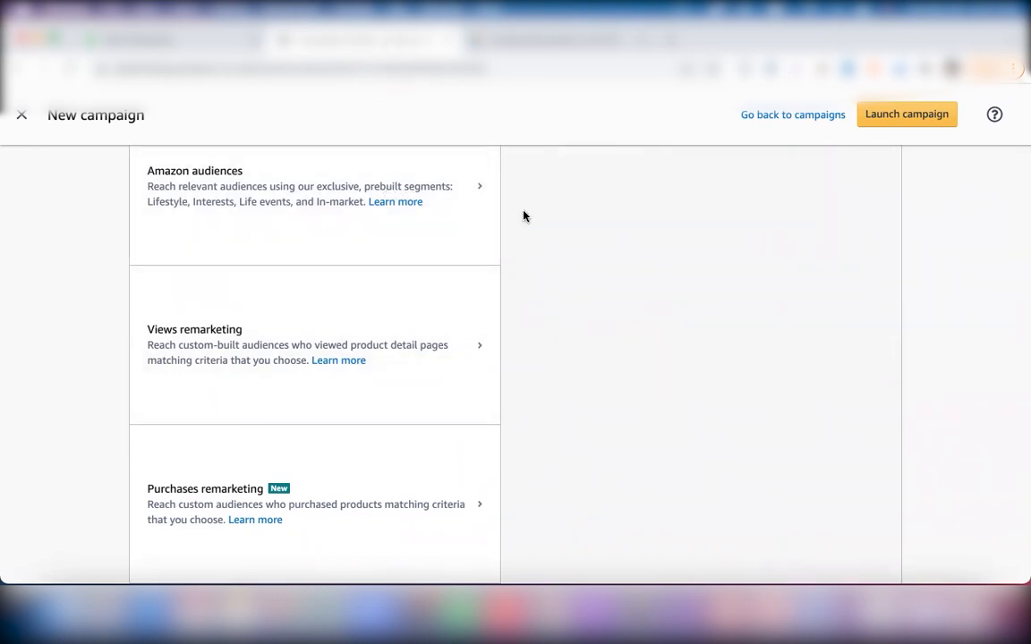
{"action": "scroll", "coordinate": [524, 215], "scroll_direction": "up", "scroll_amount": 2}
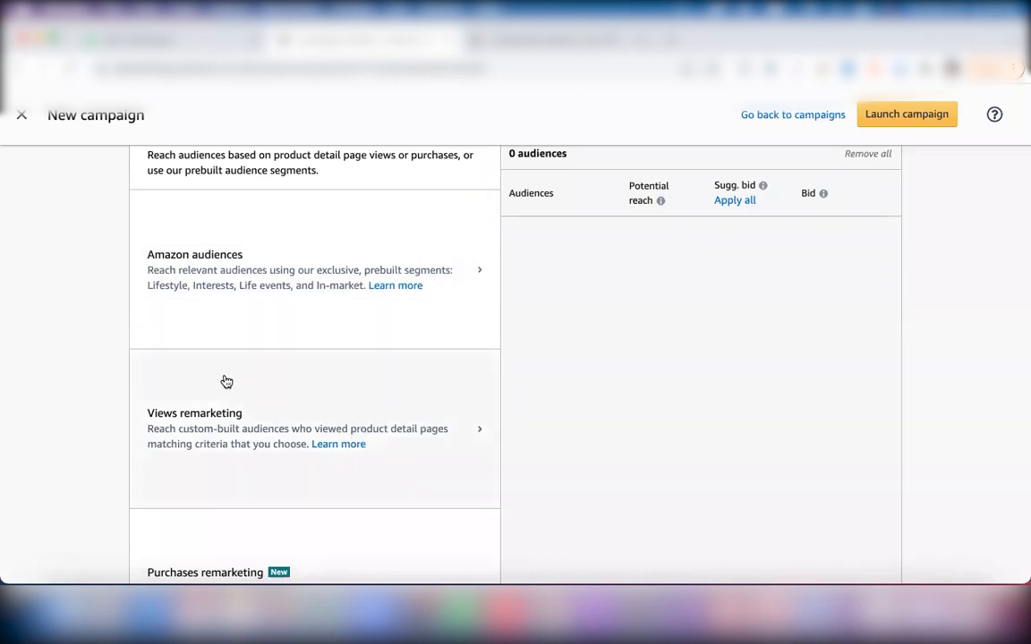
{"action": "scroll", "coordinate": [227, 382], "scroll_direction": "down", "scroll_amount": 2}
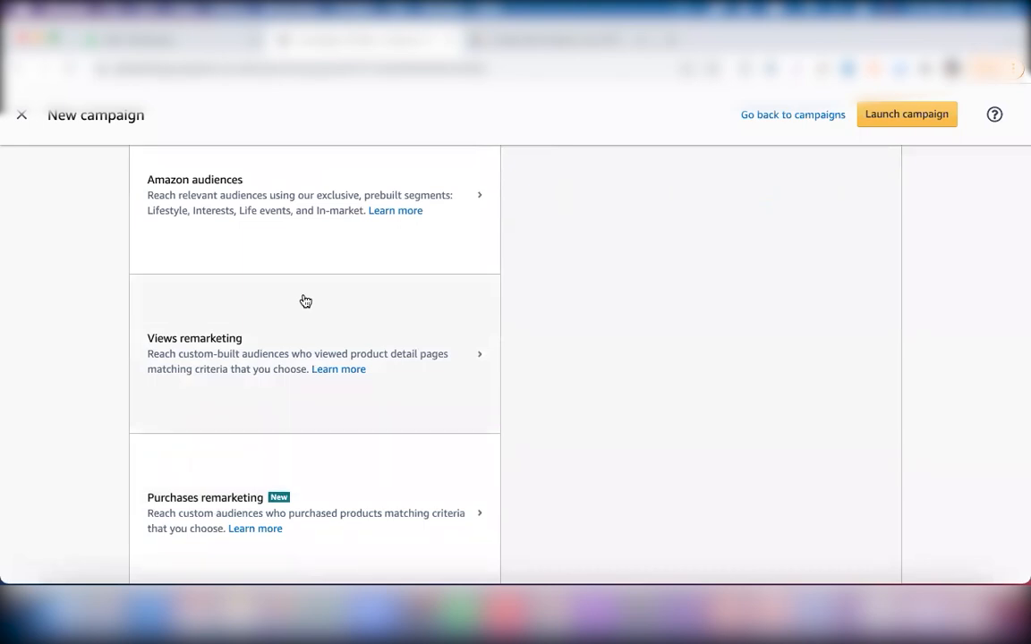
{"action": "scroll", "coordinate": [305, 302], "scroll_direction": "up", "scroll_amount": 4}
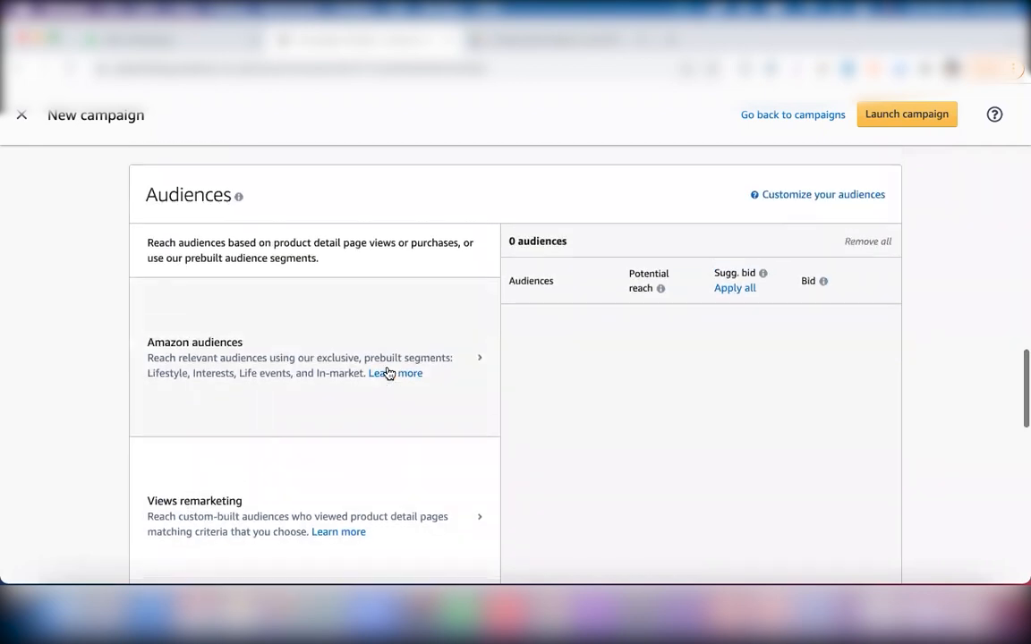
{"action": "scroll", "coordinate": [388, 374], "scroll_direction": "down", "scroll_amount": 4}
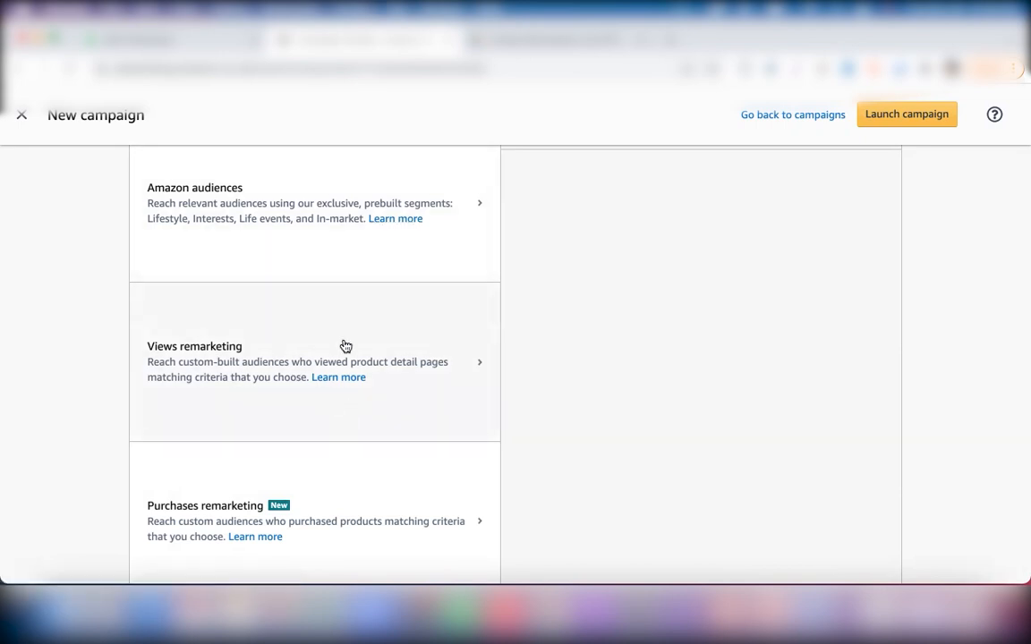
- Add the Views remarketing segments Advertised products and Similar to advertised products, keeping the 30-day lookback after checking the other windows
{"action": "left_click", "coordinate": [268, 363]}
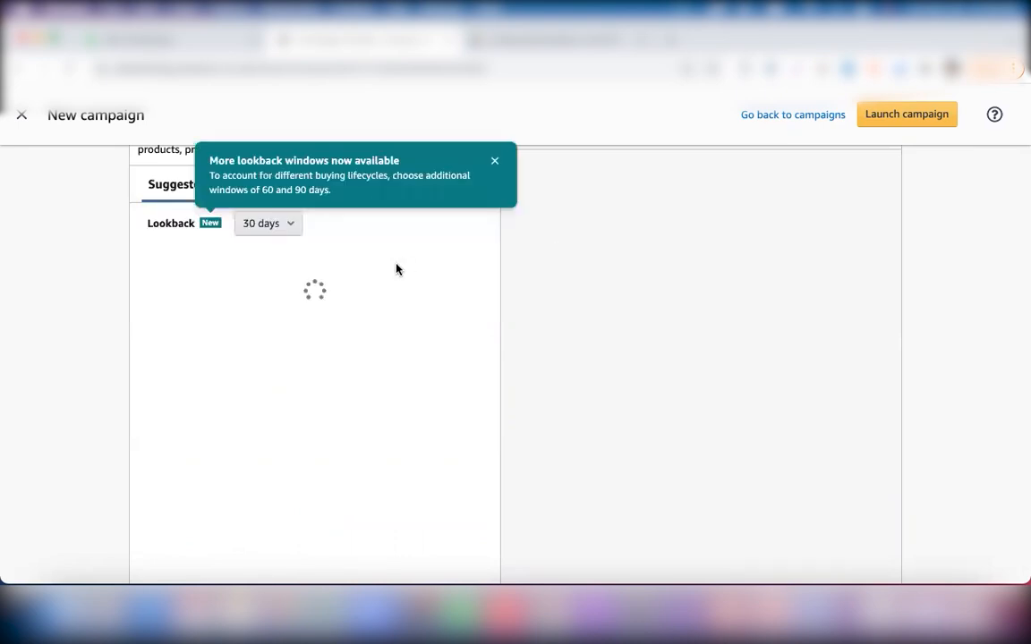
{"action": "scroll", "coordinate": [398, 269], "scroll_direction": "up", "scroll_amount": 1}
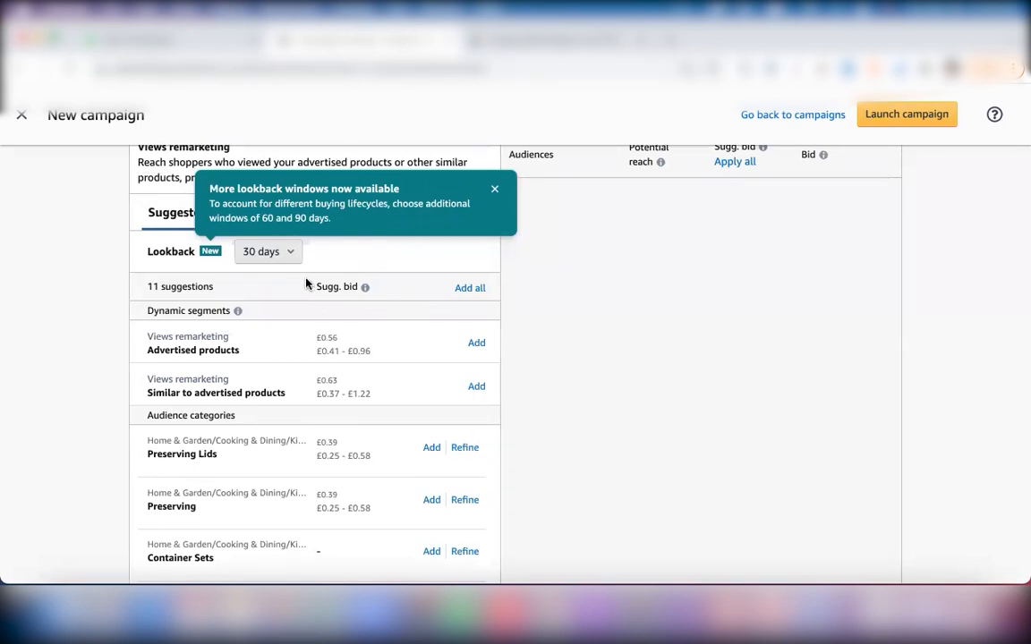
{"action": "left_click", "coordinate": [288, 254]}
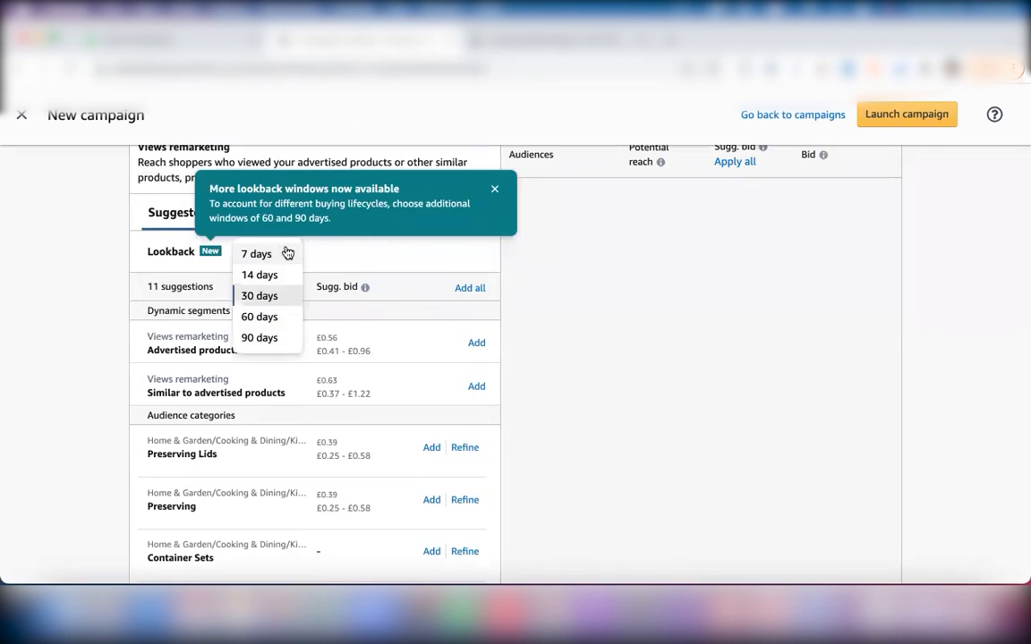
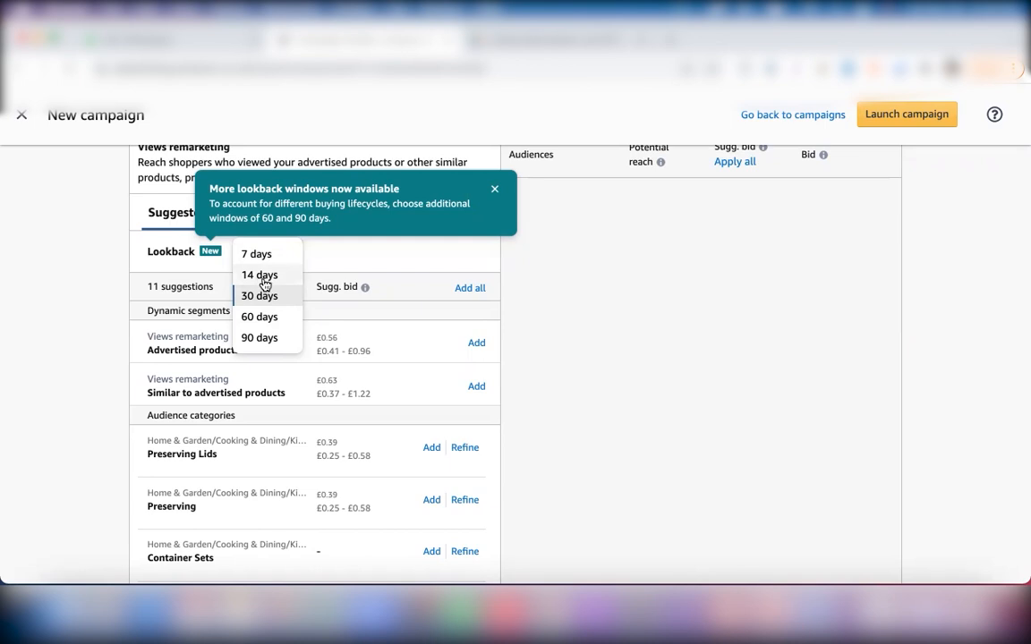
{"action": "left_click", "coordinate": [83, 272]}
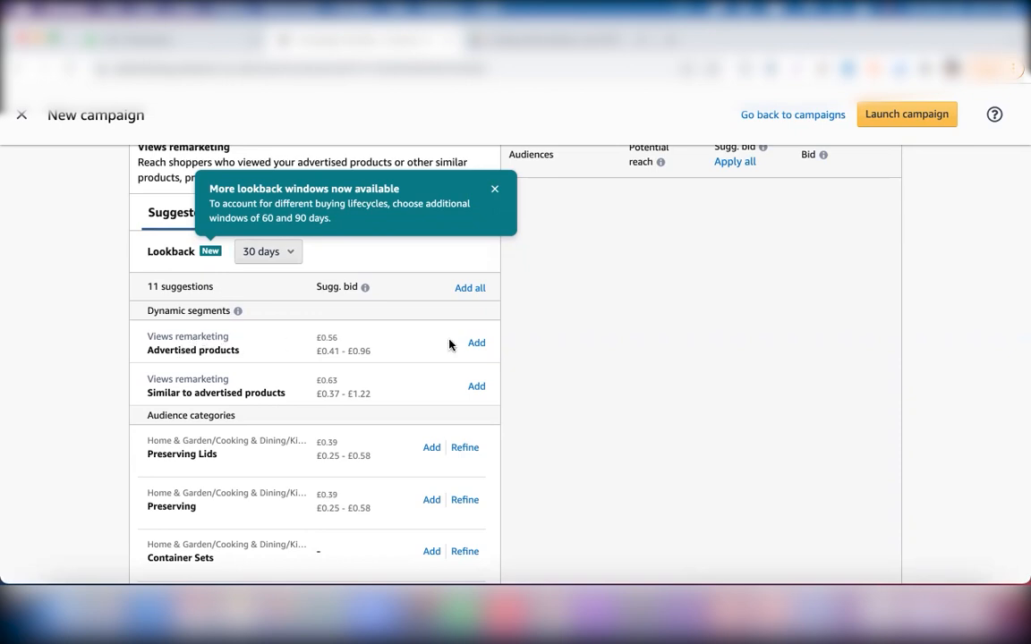
{"action": "left_click", "coordinate": [477, 344]}
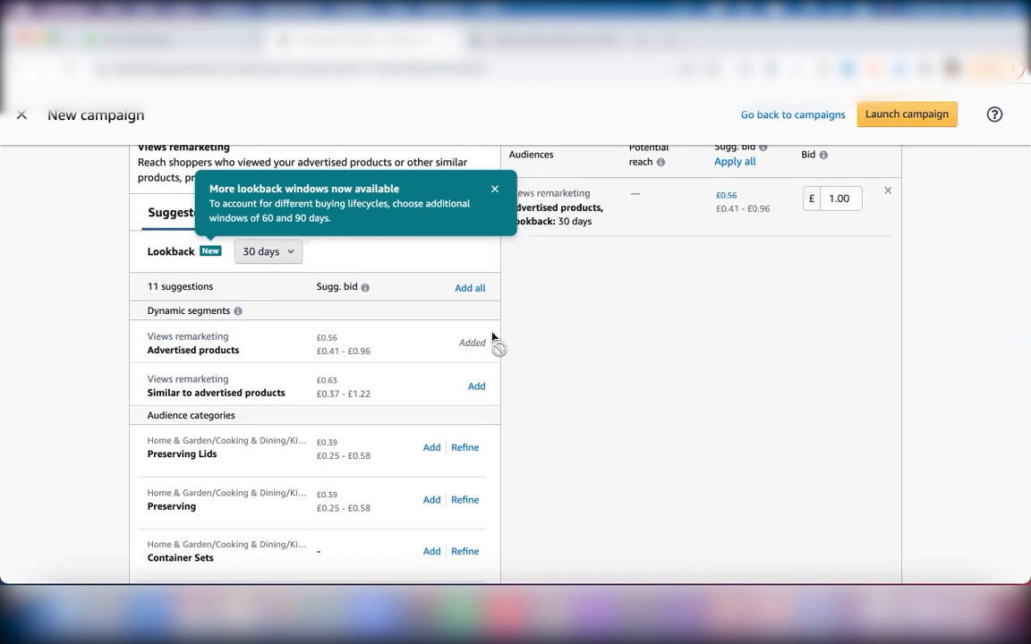
{"action": "left_click", "coordinate": [477, 390]}
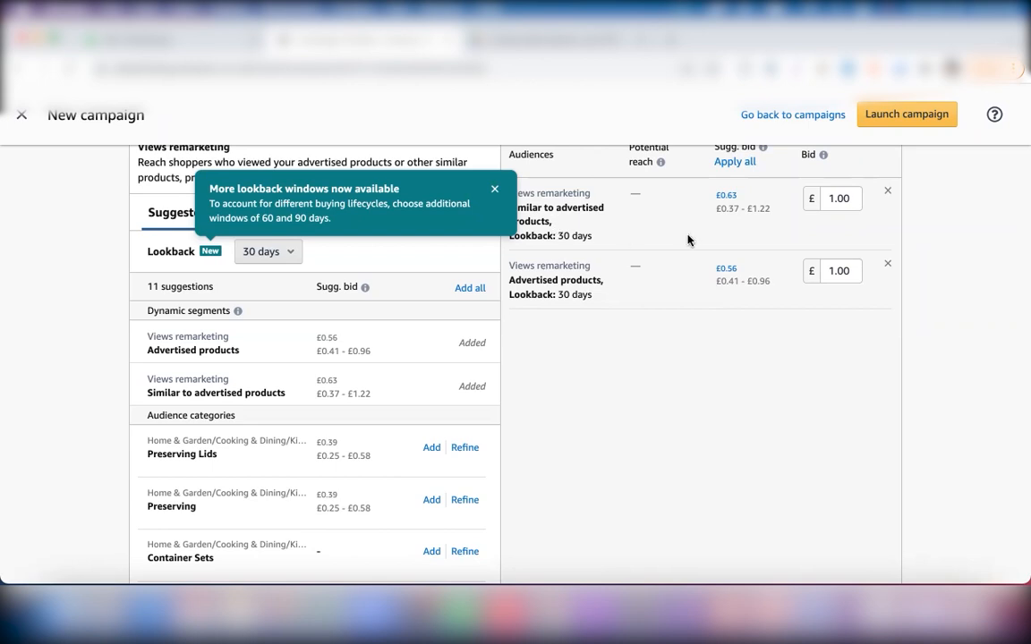
- Set the bid for the Similar to advertised products remarketing audience to £0.30
{"action": "left_click", "coordinate": [857, 198]}
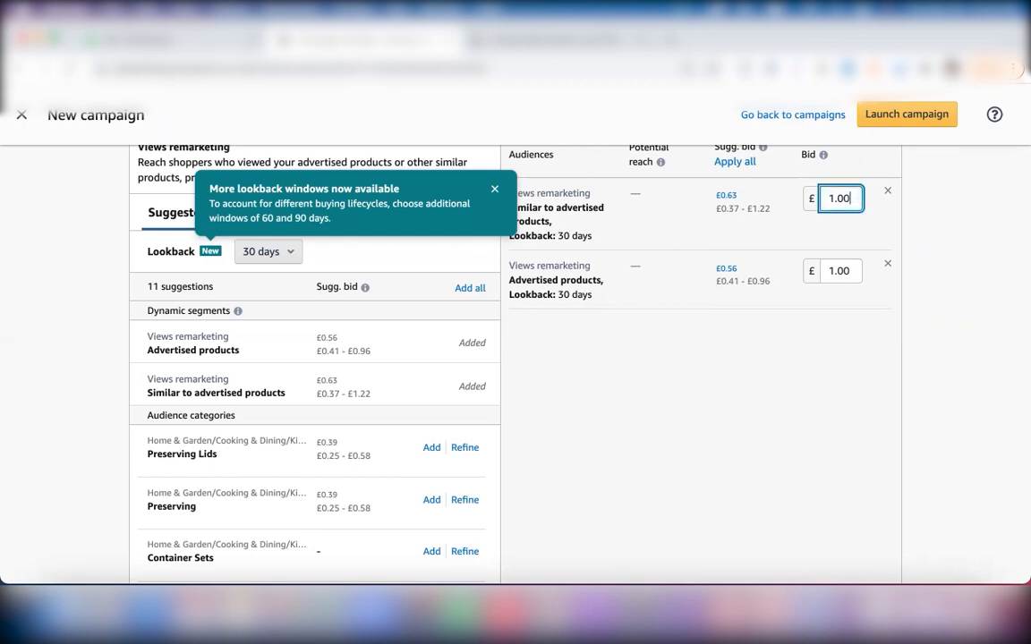
{"action": "key", "text": "BackSpace"}
{"action": "key", "text": "BackSpace"}
{"action": "key", "text": "BackSpace"}
{"action": "key", "text": "BackSpace"}
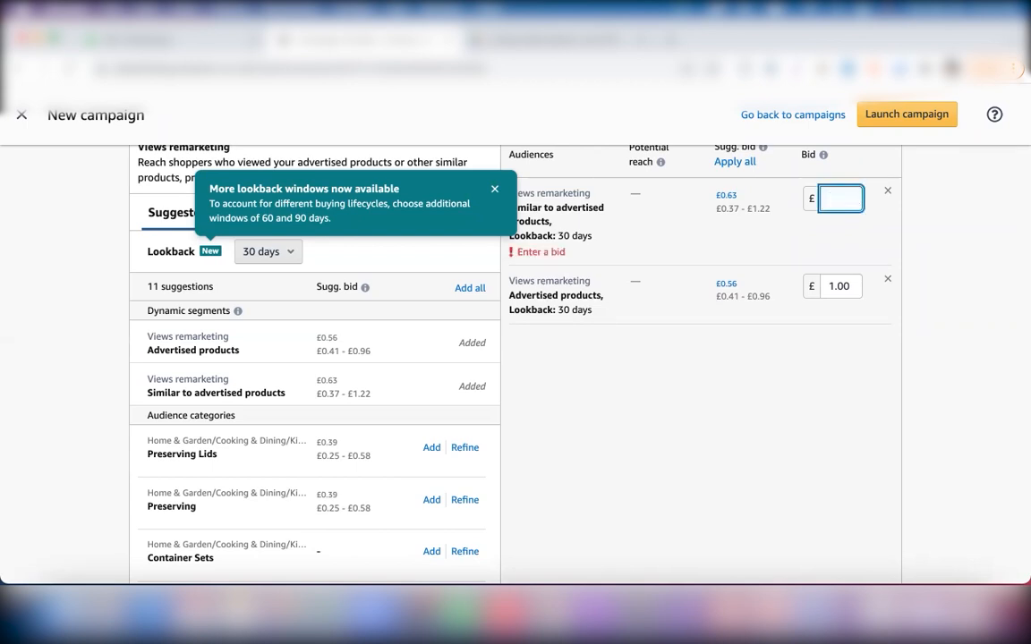
{"action": "type", "text": "0.30"}
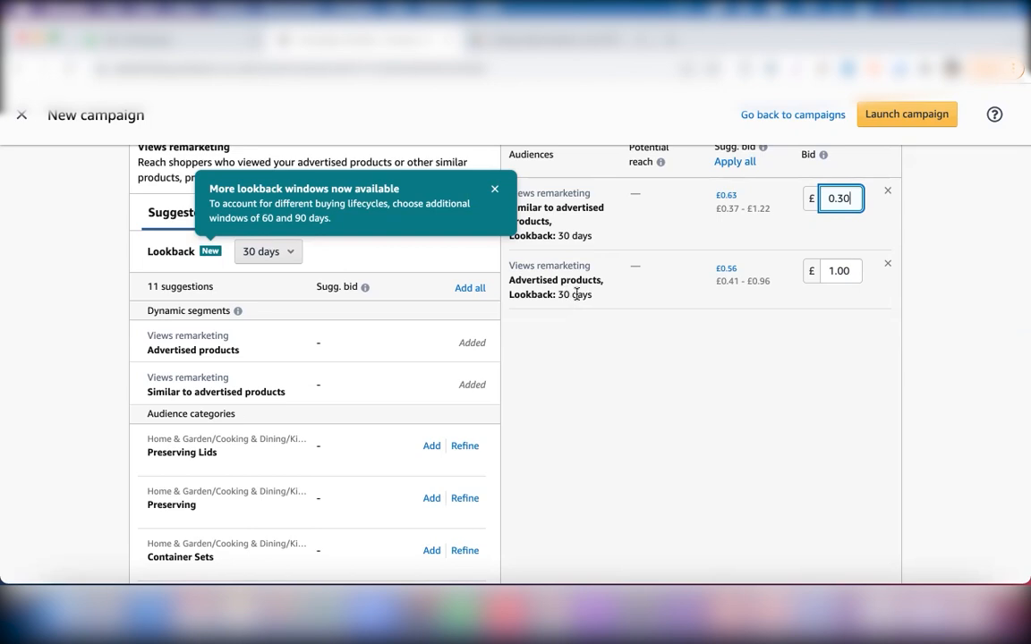
- Set the bid for the Advertised products remarketing audience to £0.40
{"action": "left_click", "coordinate": [846, 270]}
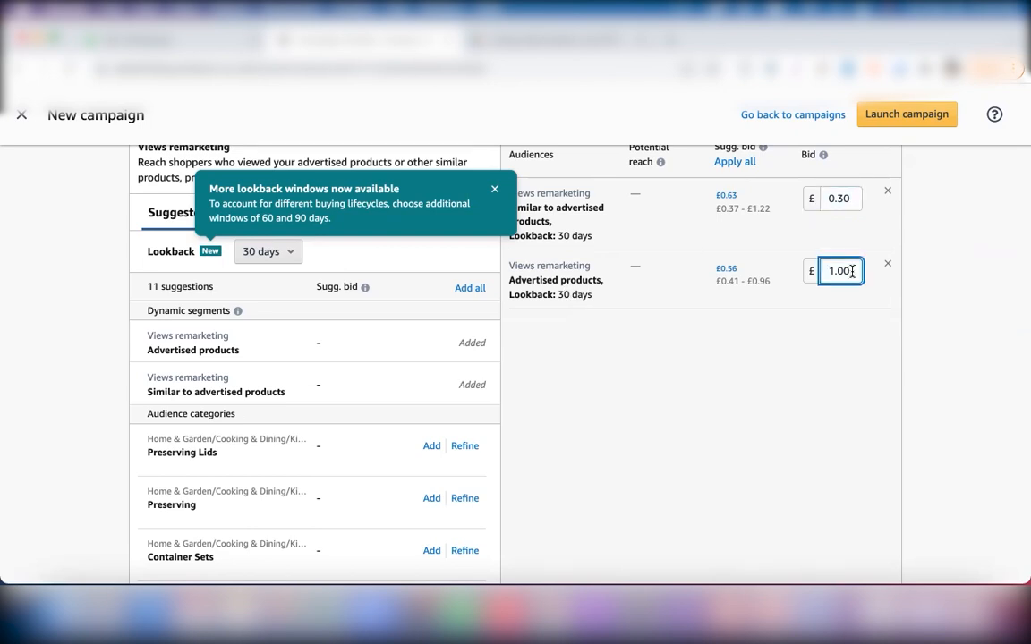
{"action": "key", "text": "BackSpace"}
{"action": "key", "text": "BackSpace"}
{"action": "key", "text": "BackSpace"}
{"action": "key", "text": "BackSpace"}
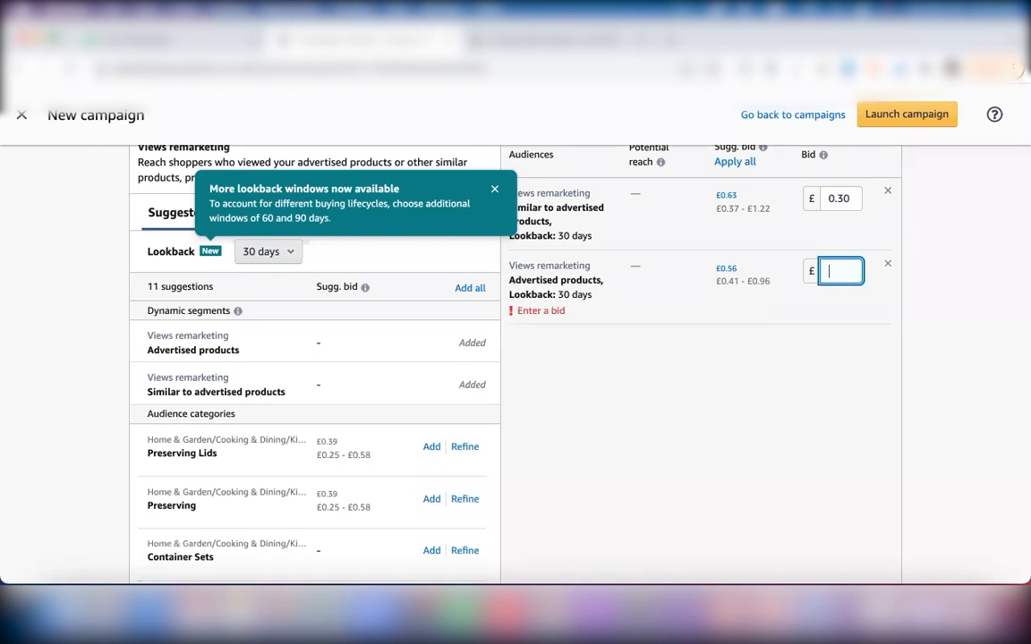
{"action": "type", "text": "0.40"}
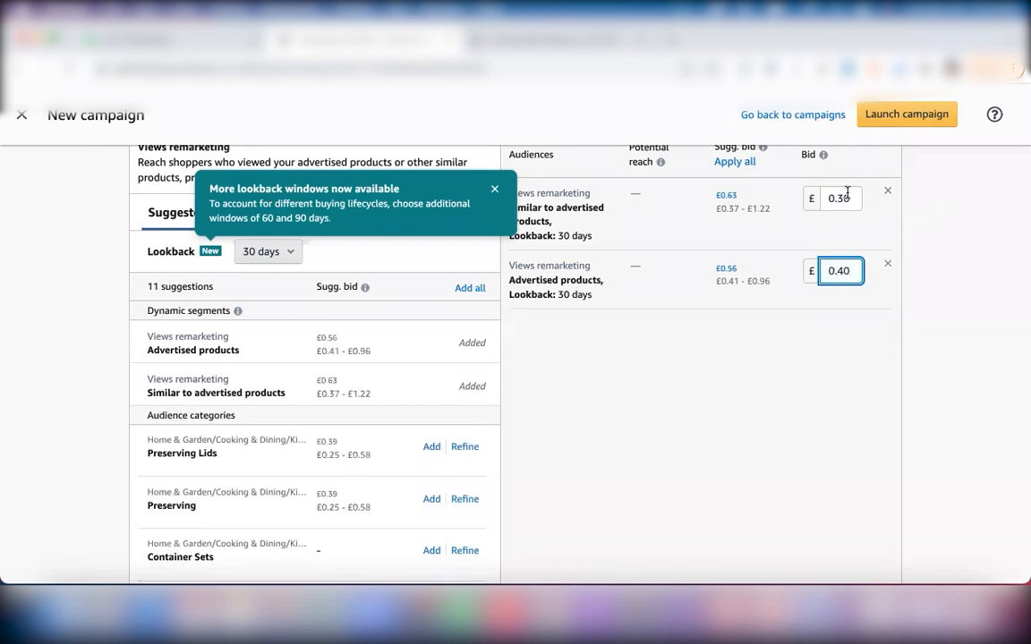
- Set the bid for the Similar to advertised products remarketing audience to £0.15
{"action": "left_click", "coordinate": [850, 198]}
{"action": "key", "text": "BackSpace"}
{"action": "key", "text": "BackSpace"}
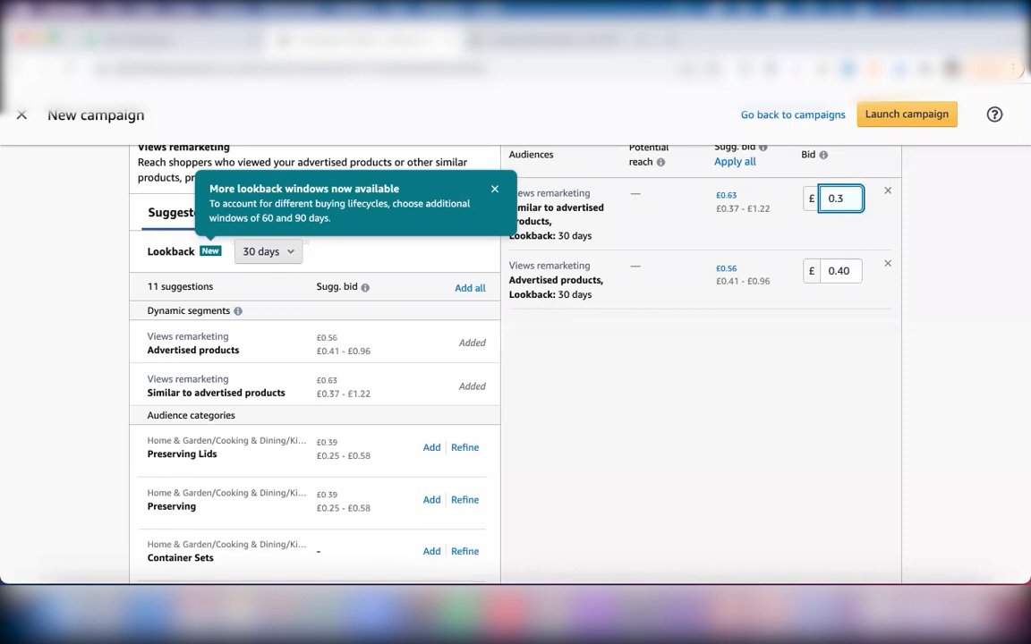
{"action": "key", "text": "BackSpace"}
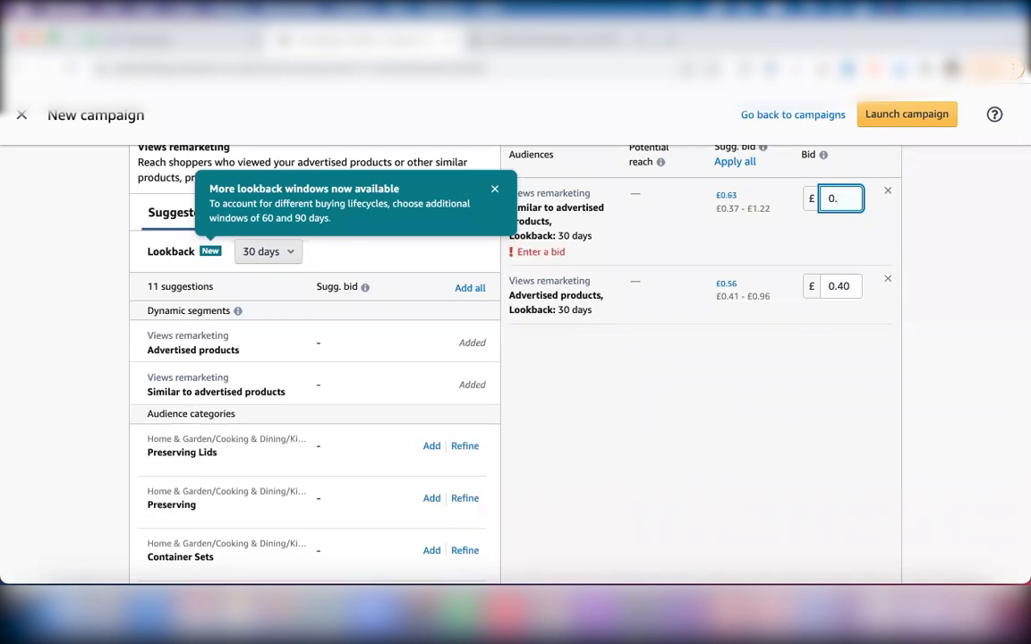
{"action": "type", "text": ".15"}
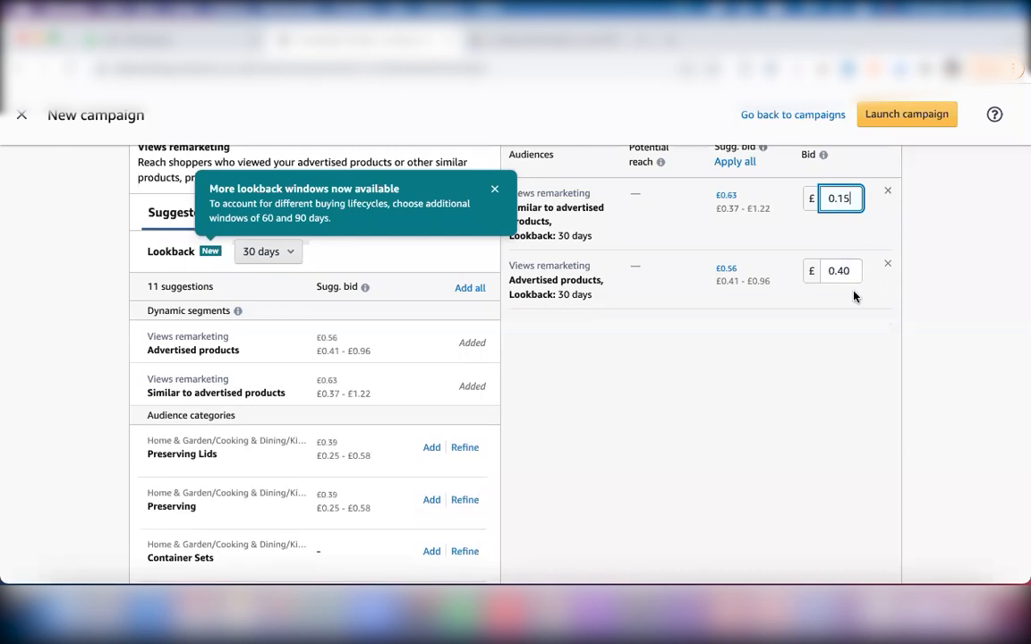
{"action": "left_click", "coordinate": [828, 356]}
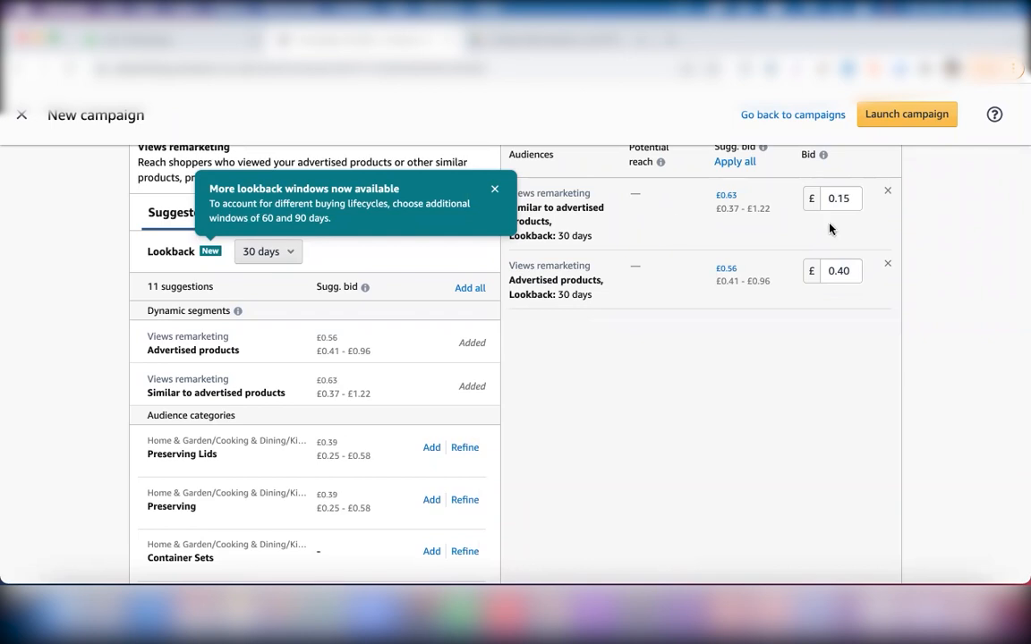
- Review the Creative section's customisation options for logo, headline and custom image, along with the ad preview
{"action": "scroll", "coordinate": [618, 306], "scroll_direction": "down", "scroll_amount": 5}
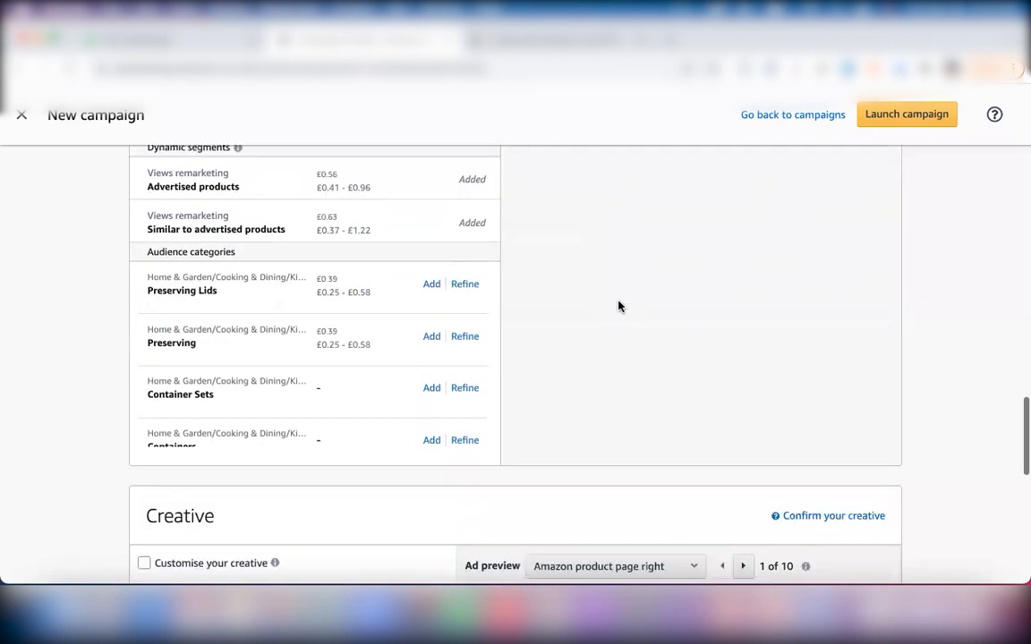
{"action": "scroll", "coordinate": [617, 306], "scroll_direction": "down", "scroll_amount": 5}
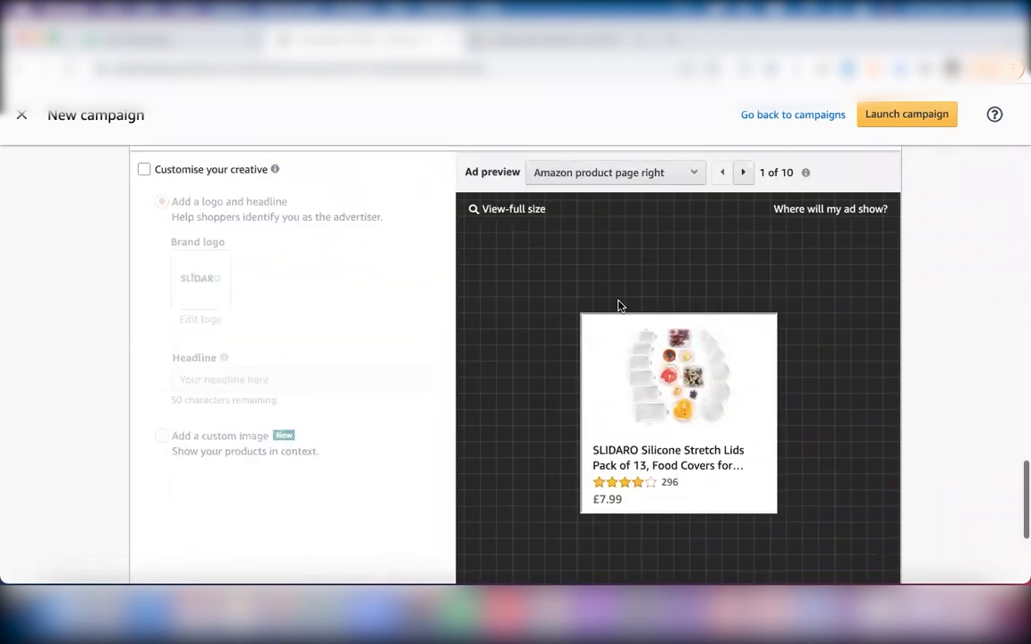
{"action": "scroll", "coordinate": [364, 289], "scroll_direction": "up", "scroll_amount": 2}
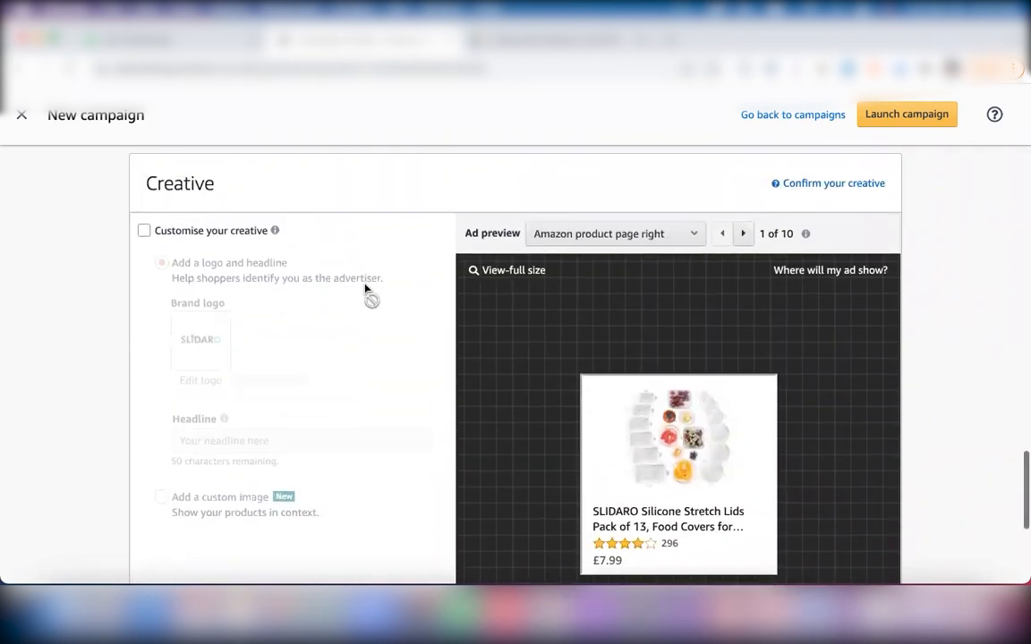
{"action": "scroll", "coordinate": [364, 288], "scroll_direction": "up", "scroll_amount": 1}
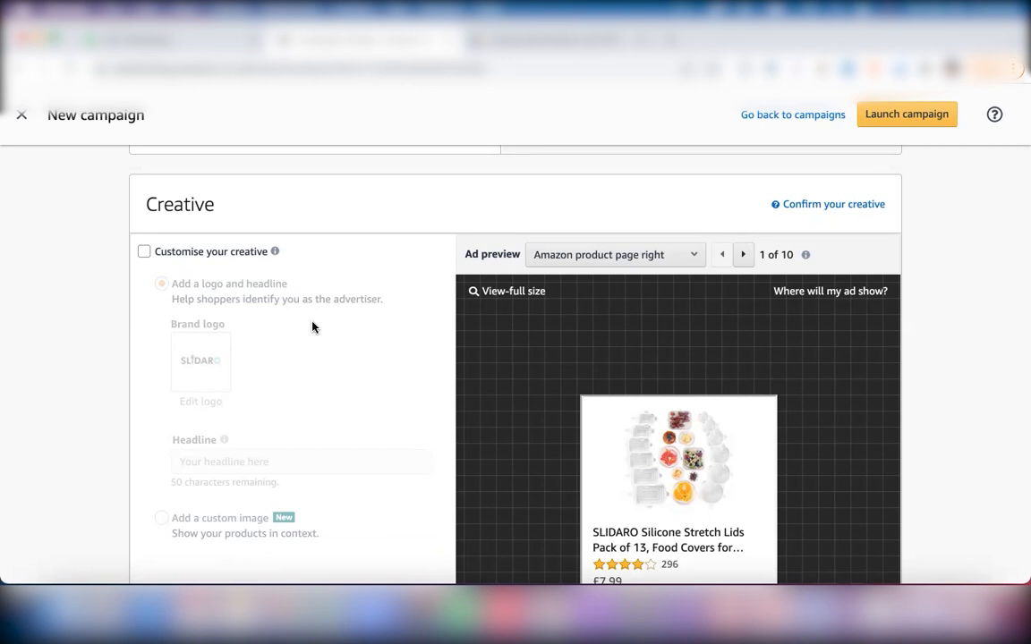
{"action": "scroll", "coordinate": [314, 326], "scroll_direction": "down", "scroll_amount": 5}
- Go back to the audience types and open Purchases remarketing to review its suggested segments and categories
{"action": "scroll", "coordinate": [313, 327], "scroll_direction": "up", "scroll_amount": 15}
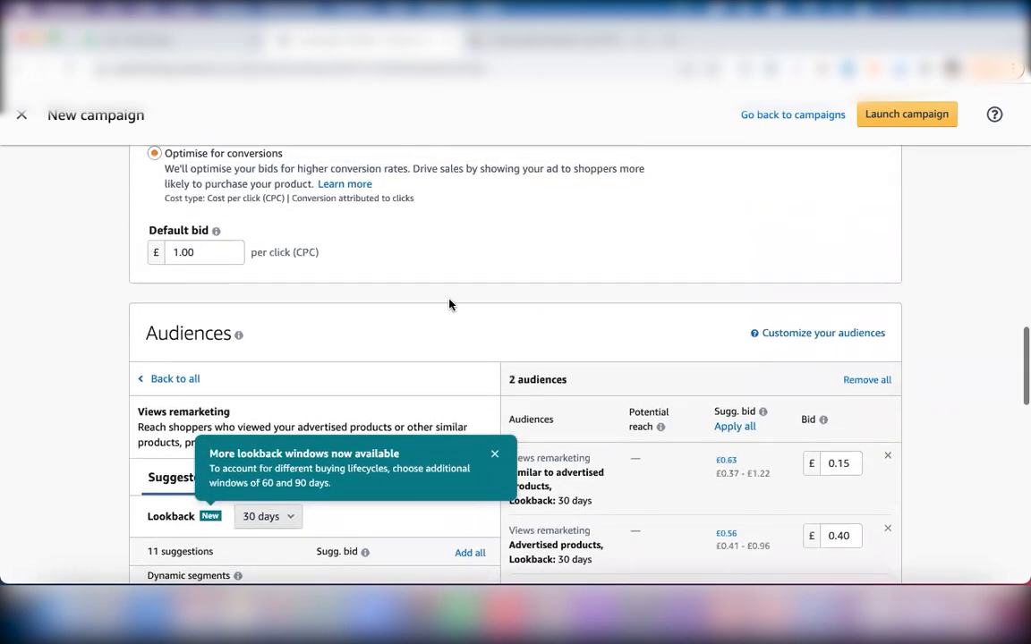
{"action": "left_click", "coordinate": [176, 379]}
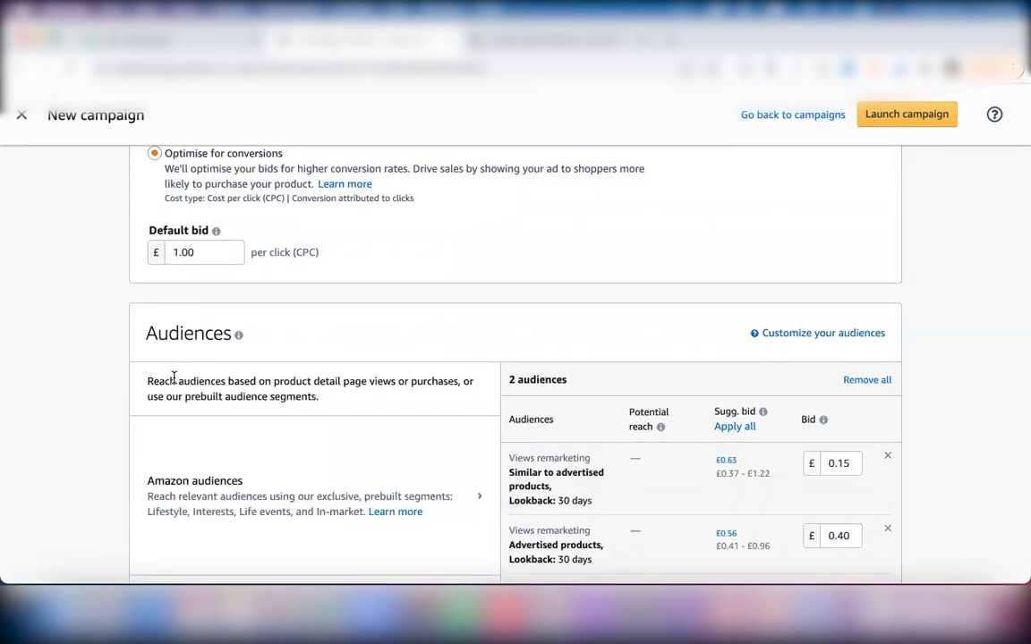
{"action": "scroll", "coordinate": [366, 306], "scroll_direction": "down", "scroll_amount": 5}
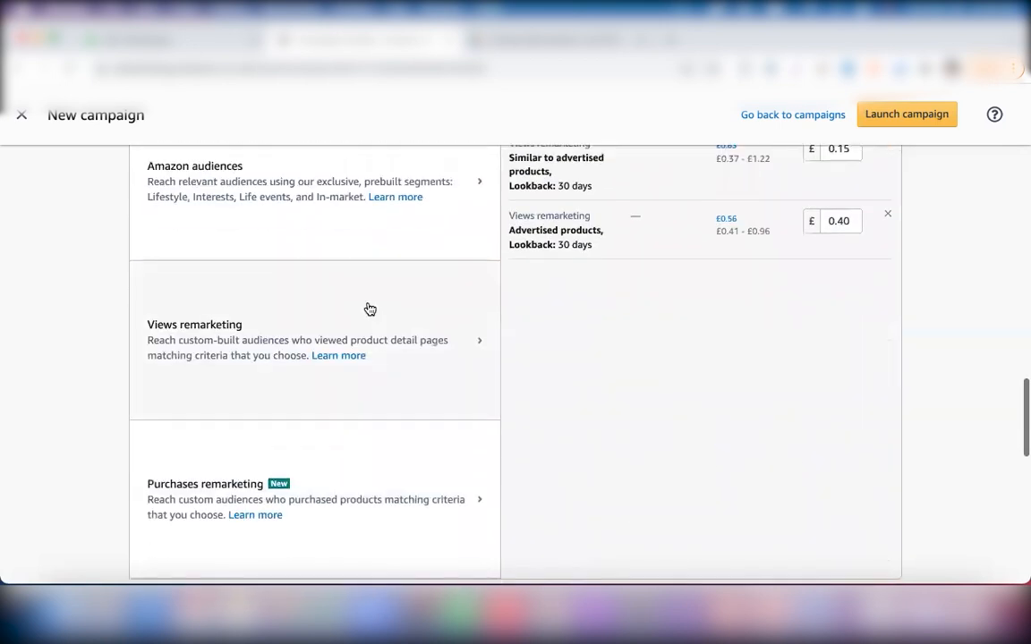
{"action": "scroll", "coordinate": [370, 309], "scroll_direction": "down", "scroll_amount": 1}
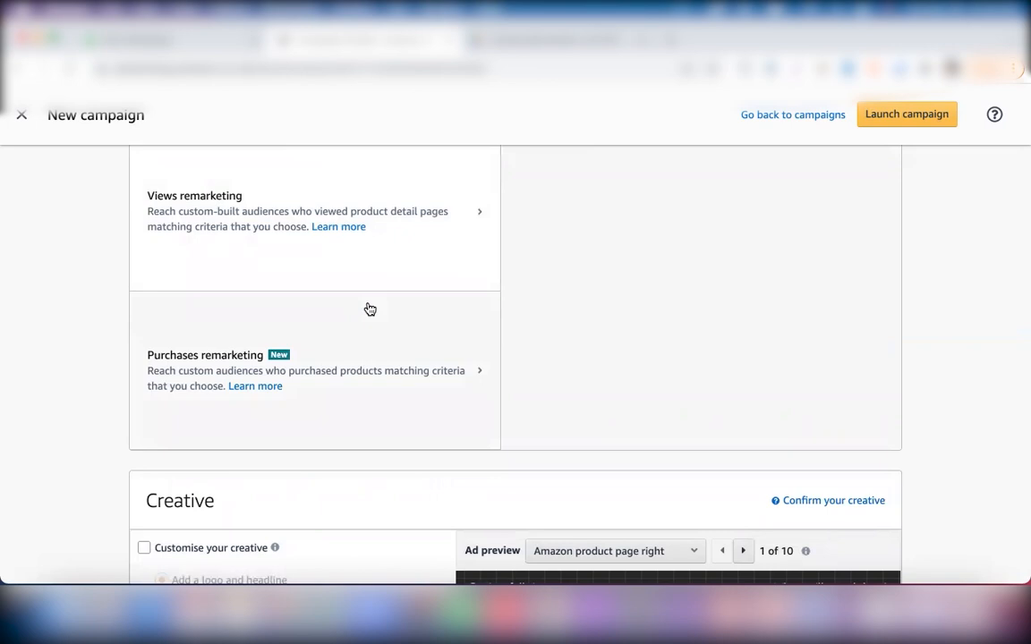
{"action": "left_click", "coordinate": [318, 387]}
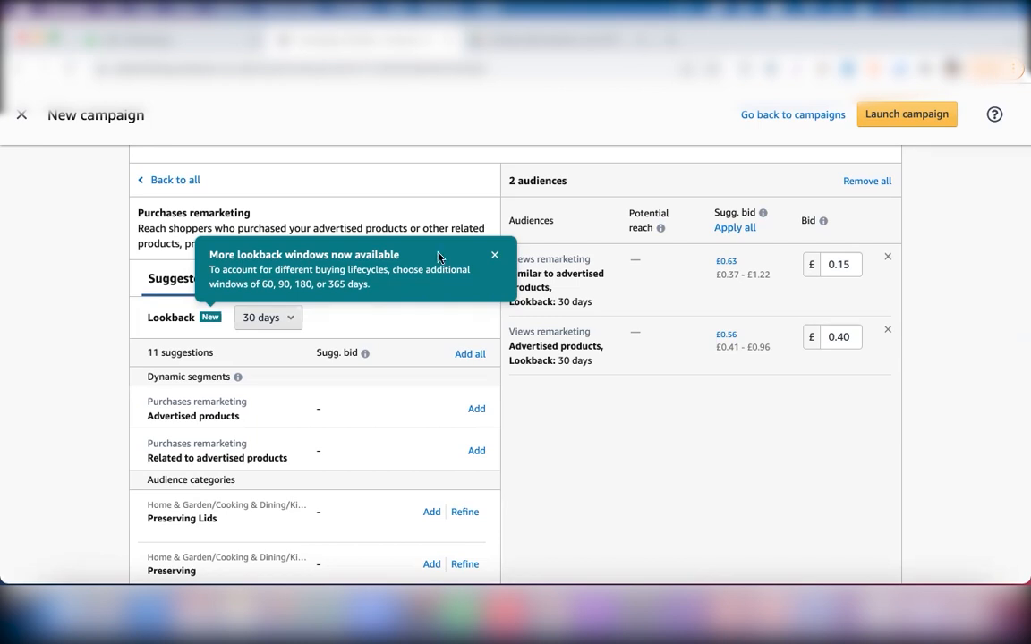
{"action": "scroll", "coordinate": [345, 421], "scroll_direction": "down", "scroll_amount": 10}
{"action": "scroll", "coordinate": [345, 420], "scroll_direction": "up", "scroll_amount": 10}
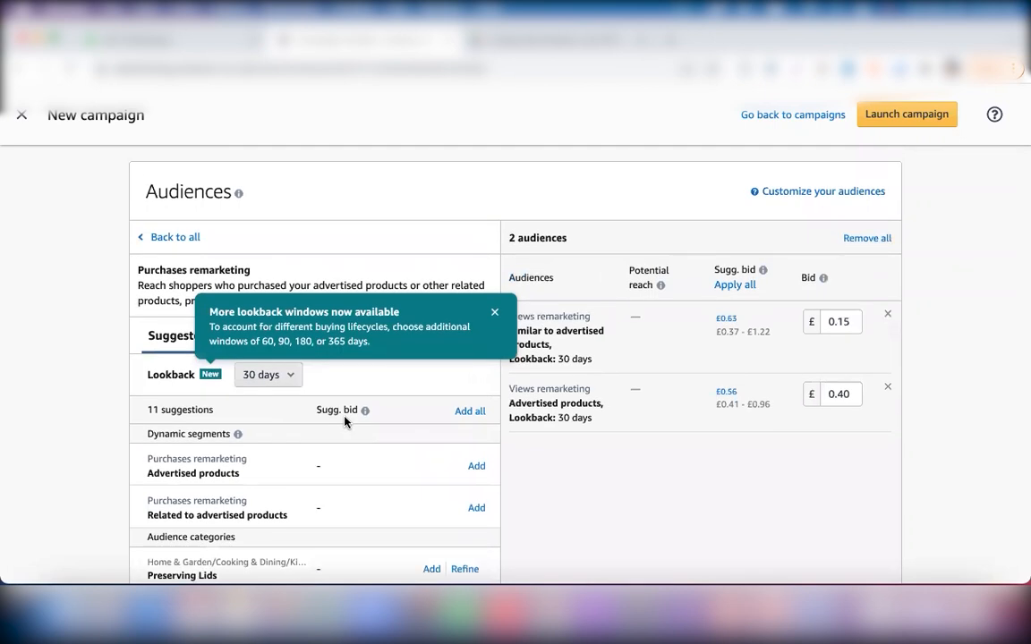
- Review the whole campaign form, from settings, advertised product and targeting through bidding and audiences to the creative
{"action": "scroll", "coordinate": [346, 420], "scroll_direction": "up", "scroll_amount": 3}
{"action": "scroll", "coordinate": [318, 215], "scroll_direction": "up", "scroll_amount": 12}
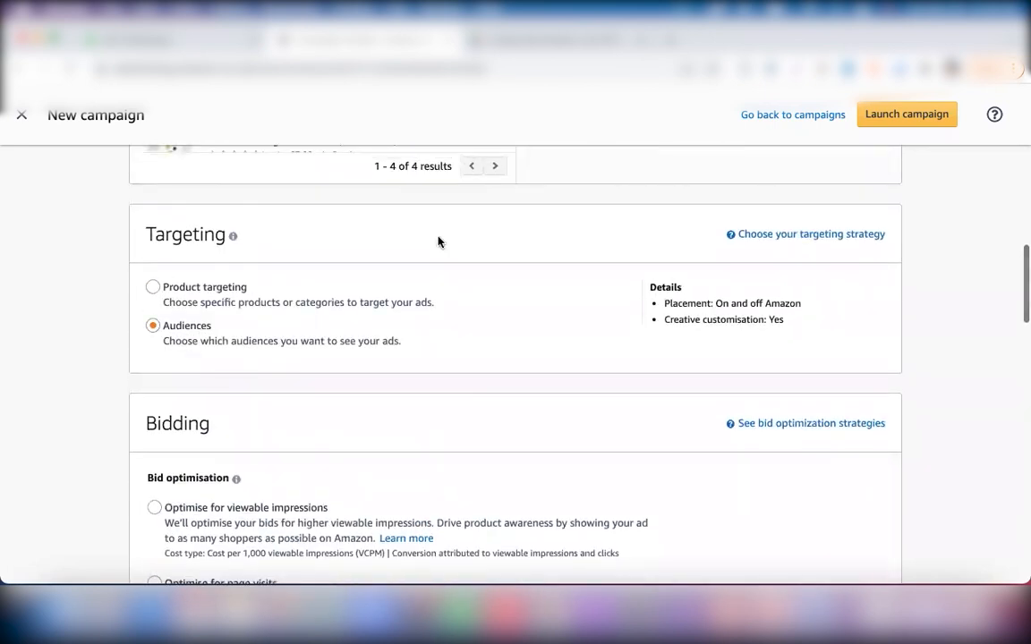
{"action": "left_click", "coordinate": [360, 346]}
{"action": "scroll", "coordinate": [360, 346], "scroll_direction": "down", "scroll_amount": 1}
{"action": "scroll", "coordinate": [360, 346], "scroll_direction": "up", "scroll_amount": 8}
{"action": "scroll", "coordinate": [360, 345], "scroll_direction": "up", "scroll_amount": 8}
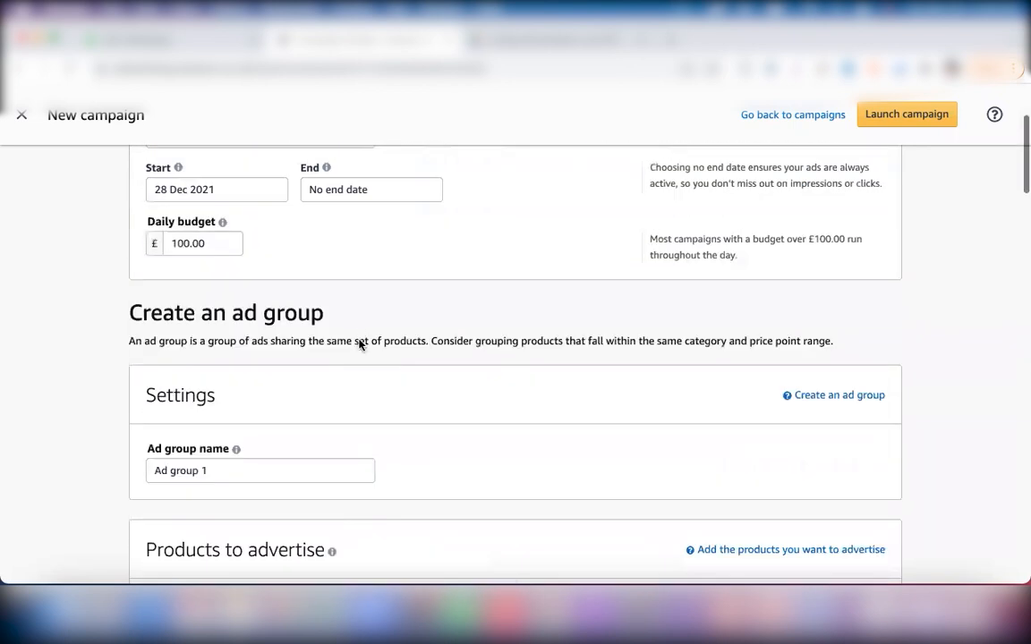
{"action": "scroll", "coordinate": [358, 345], "scroll_direction": "down", "scroll_amount": 8}
{"action": "scroll", "coordinate": [359, 346], "scroll_direction": "down", "scroll_amount": 10}
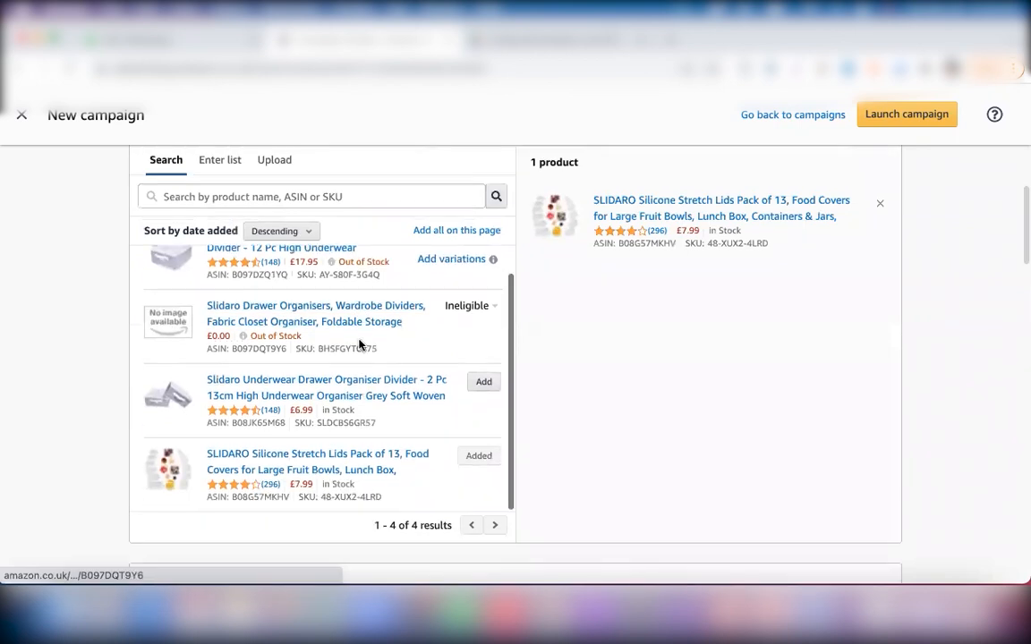
{"action": "scroll", "coordinate": [359, 345], "scroll_direction": "down", "scroll_amount": 8}
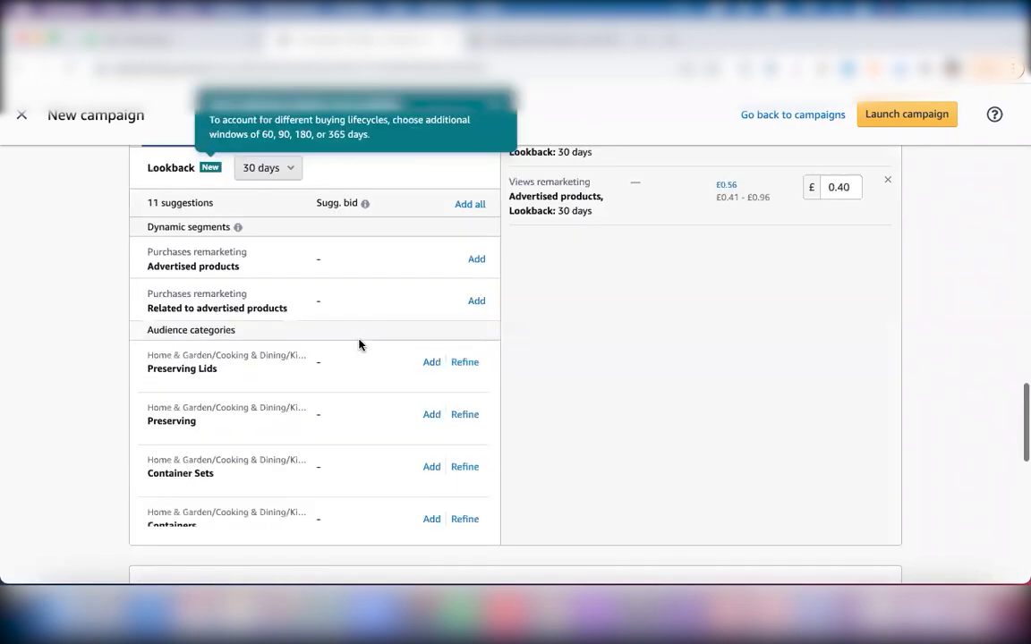
{"action": "scroll", "coordinate": [359, 345], "scroll_direction": "up", "scroll_amount": 4}
{"action": "scroll", "coordinate": [359, 345], "scroll_direction": "down", "scroll_amount": 15}
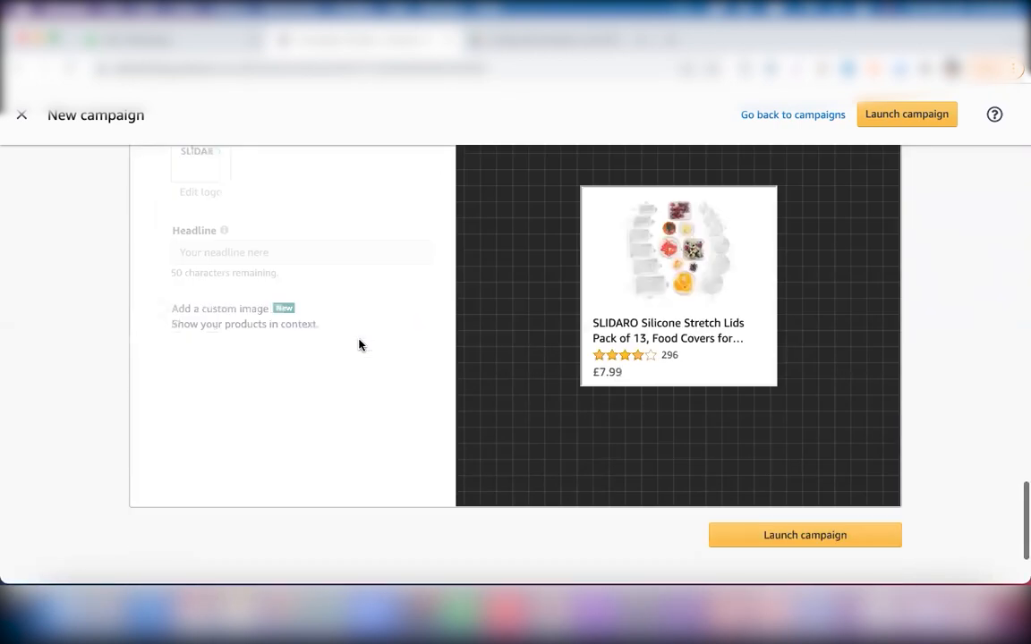
{"action": "scroll", "coordinate": [359, 346], "scroll_direction": "up", "scroll_amount": 20}
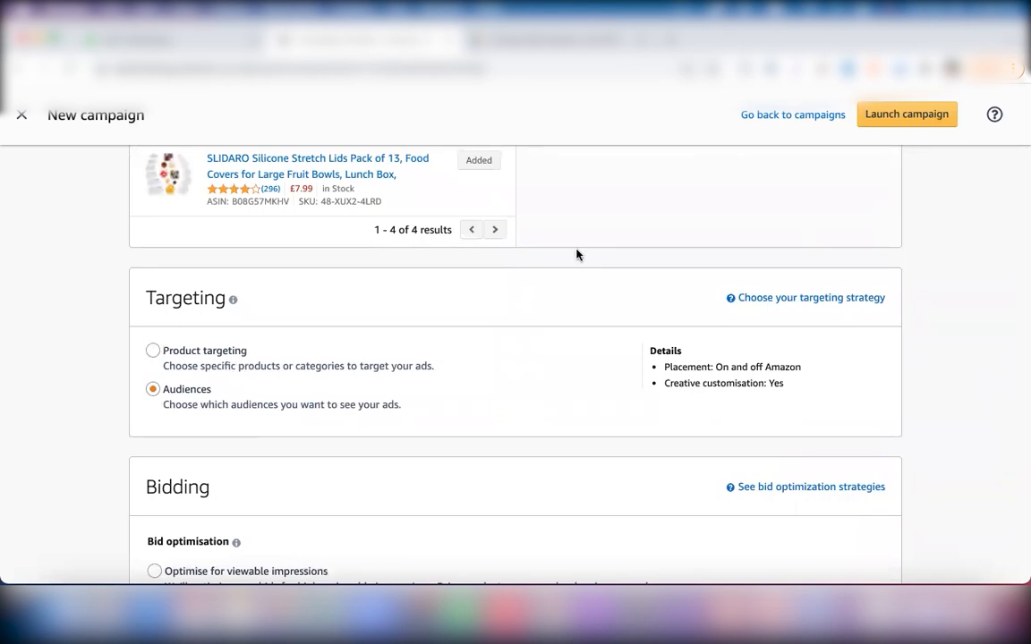
{"action": "scroll", "coordinate": [732, 299], "scroll_direction": "down", "scroll_amount": 15}
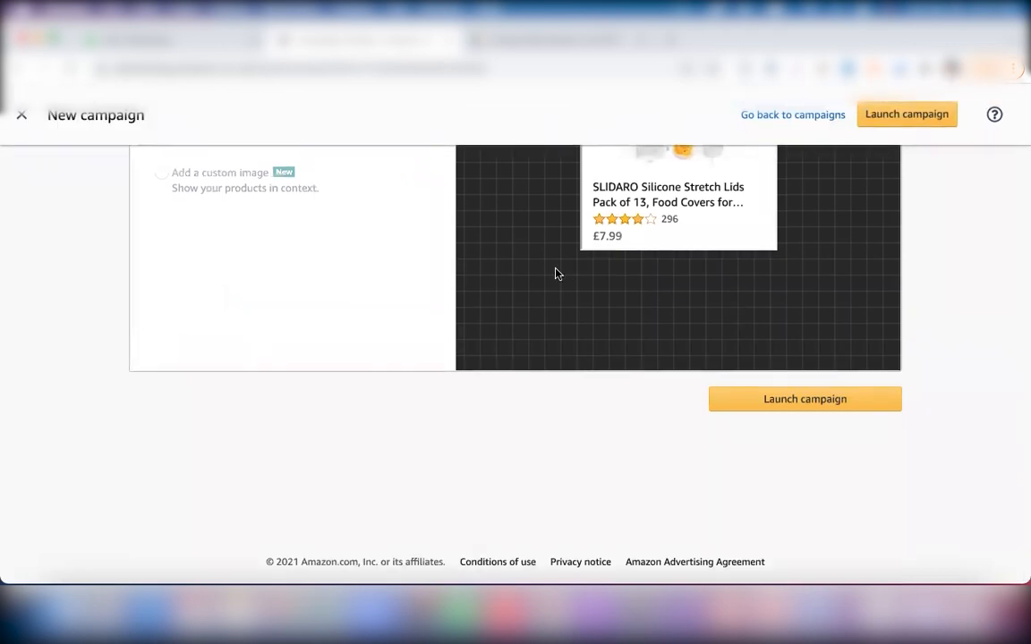
{"action": "scroll", "coordinate": [555, 273], "scroll_direction": "up", "scroll_amount": 2}
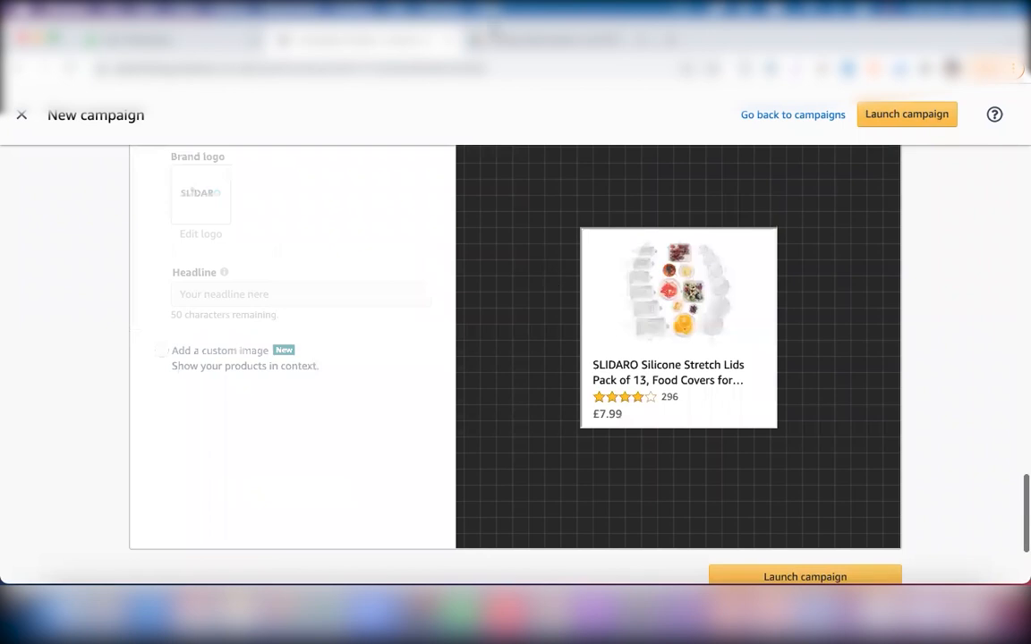
{"action": "scroll", "coordinate": [304, 154], "scroll_direction": "up", "scroll_amount": 10}
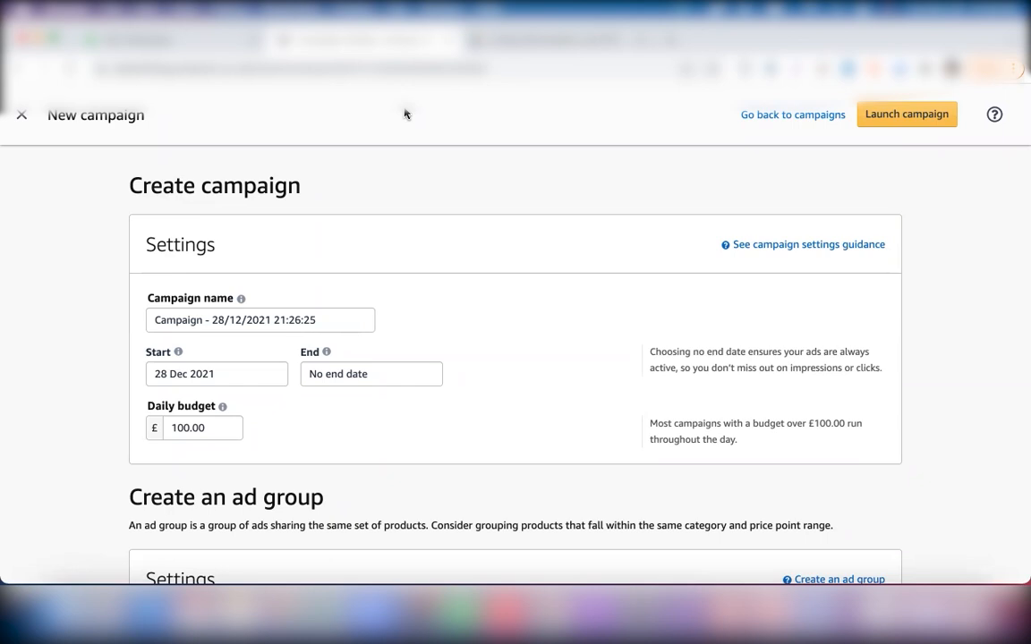
- Mute the system sound and raise its volume back up to near maximum
{"action": "key", "text": "XF86AudioLowerVolume"}
{"action": "key", "text": "XF86AudioLowerVolume"}
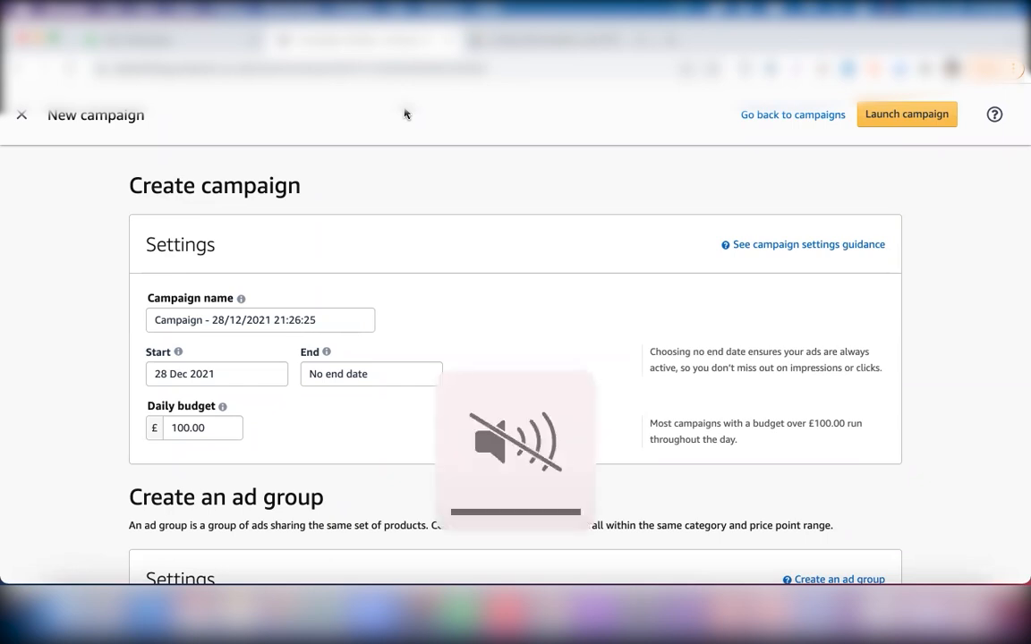
{"action": "key", "text": "XF86AudioRaiseVolume"}
{"action": "key", "text": "XF86AudioRaiseVolume"}
{"action": "key", "text": "XF86AudioRaiseVolume"}
{"action": "key", "text": "XF86AudioRaiseVolume"}
{"action": "key", "text": "XF86AudioRaiseVolume"}
{"action": "key", "text": "XF86AudioRaiseVolume"}
{"action": "key", "text": "XF86AudioRaiseVolume"}
{"action": "key", "text": "XF86AudioRaiseVolume"}
{"action": "key", "text": "XF86AudioRaiseVolume"}
{"action": "key", "text": "XF86AudioRaiseVolume"}
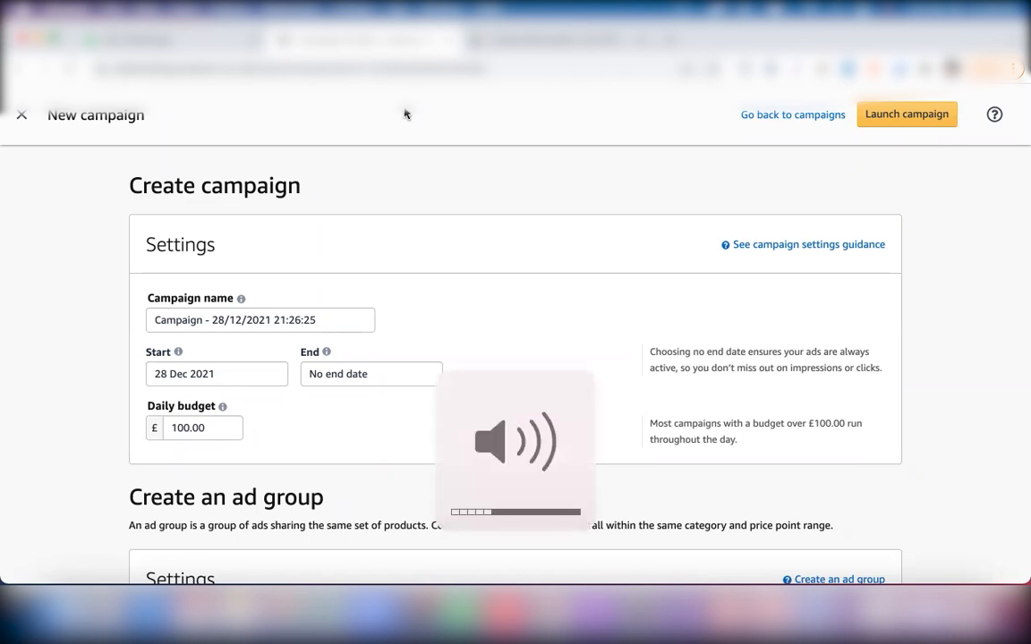
{"action": "key", "text": "XF86AudioRaiseVolume"}
{"action": "key", "text": "XF86AudioRaiseVolume"}
{"action": "key", "text": "XF86AudioRaiseVolume"}
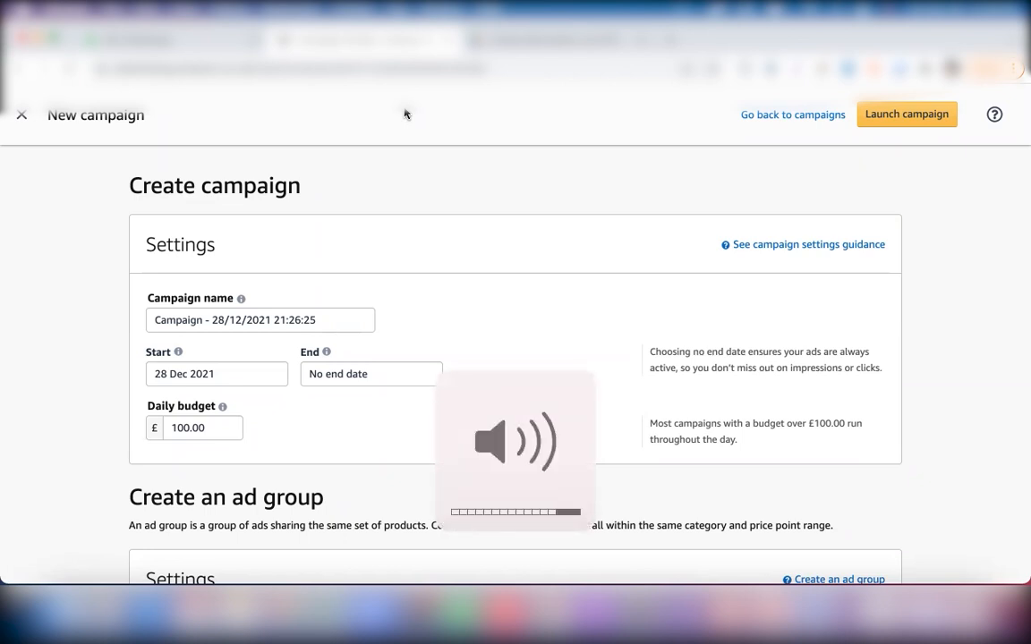